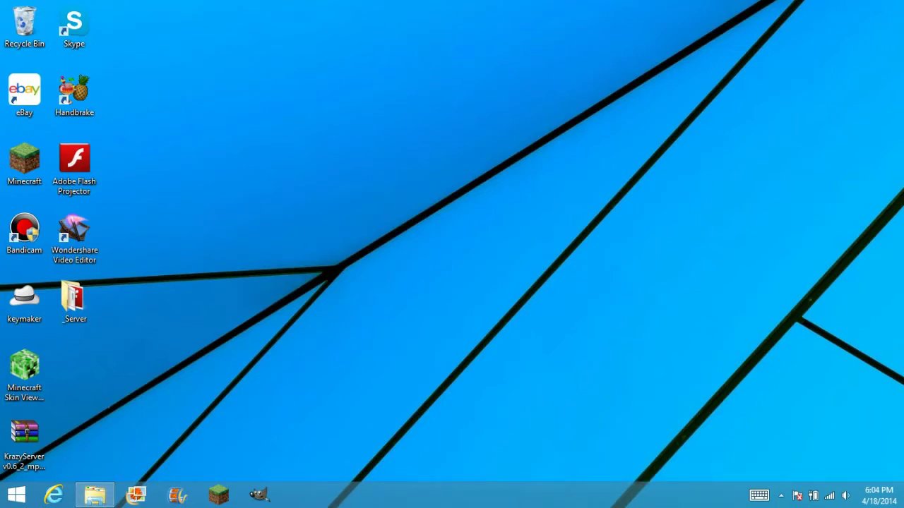
# Delete the old _Server folder and KrazyServer archive from the desktop, then launch Internet Explorer.
pyautogui.moveTo(73, 300); pyautogui.dragTo(372, 299)
pyautogui.moveTo(24, 438); pyautogui.dragTo(373, 380)
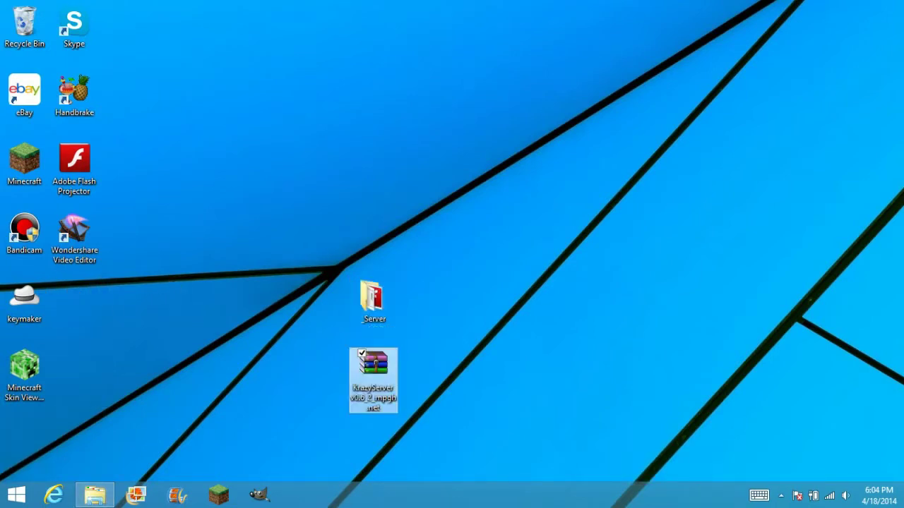
pyautogui.moveTo(487, 359); pyautogui.dragTo(322, 277)
pyautogui.keyDown('ctrl'); pyautogui.click(373, 381); pyautogui.keyUp('ctrl')
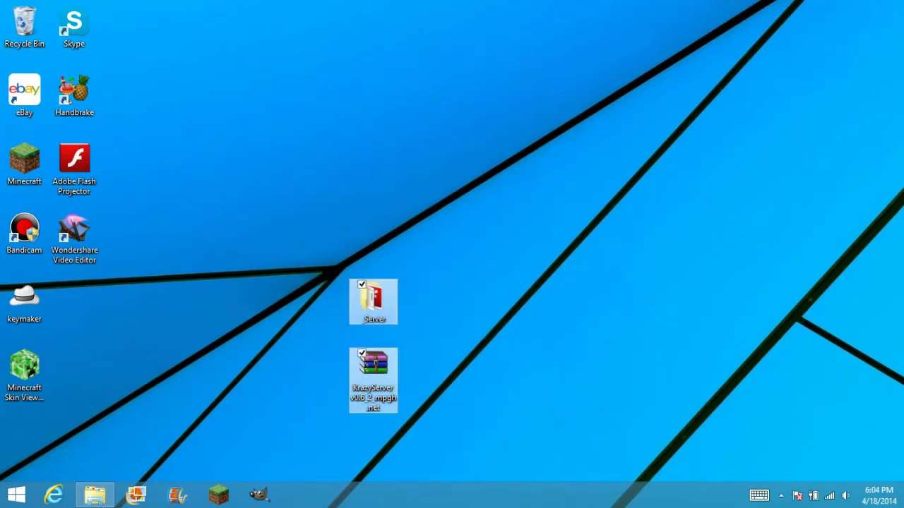
pyautogui.press('Delete')
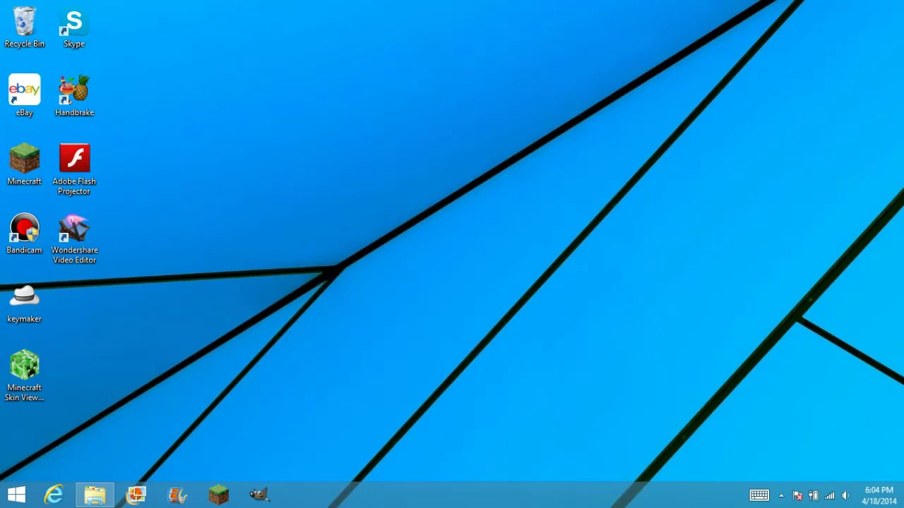
pyautogui.click(55, 496)
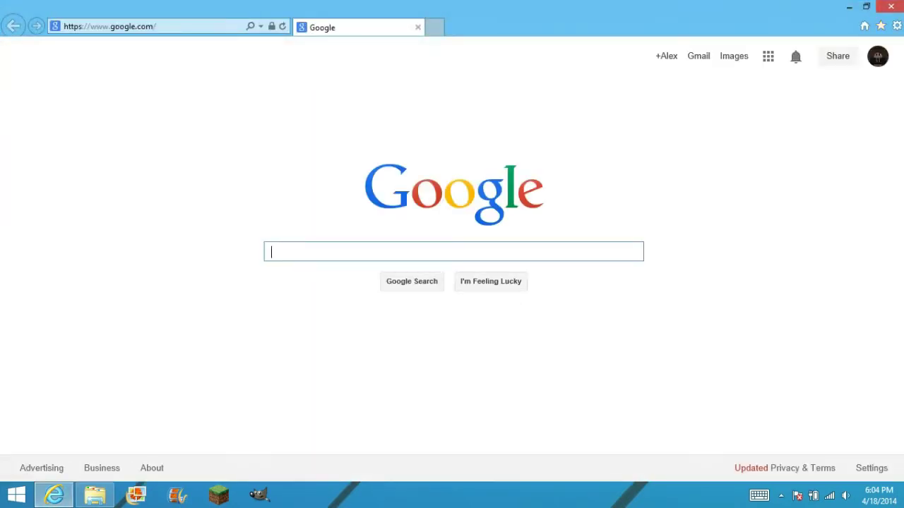
# Open the KrazyServer v0.6_2_mpgh.net favorite and start its MediaFire download.
pyautogui.click(881, 25)
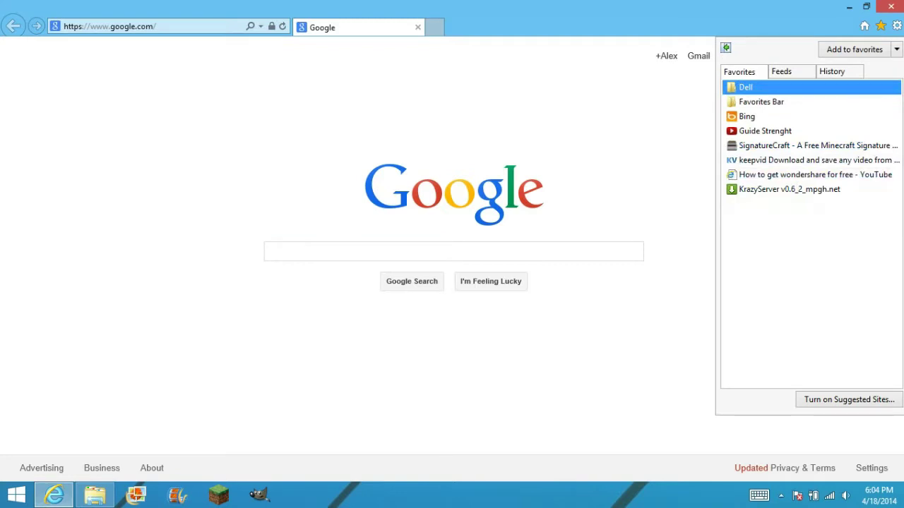
pyautogui.click(789, 189)
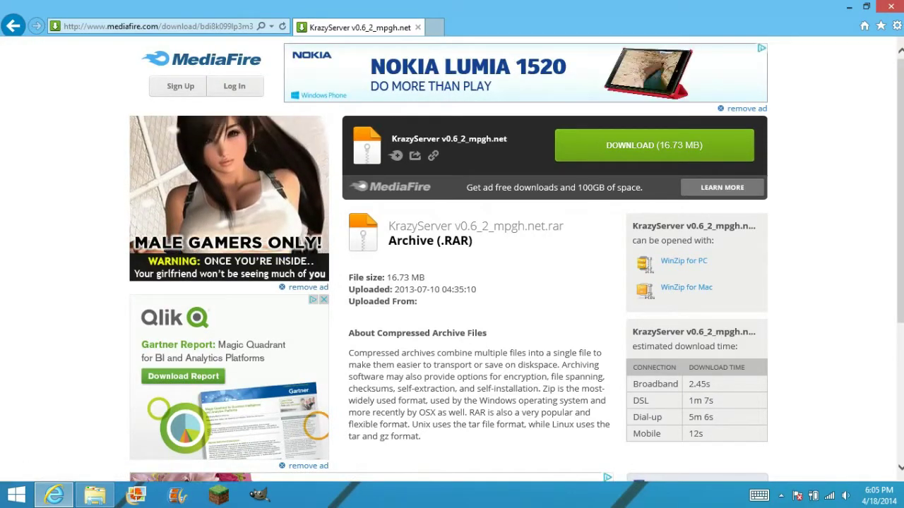
pyautogui.click(654, 145)
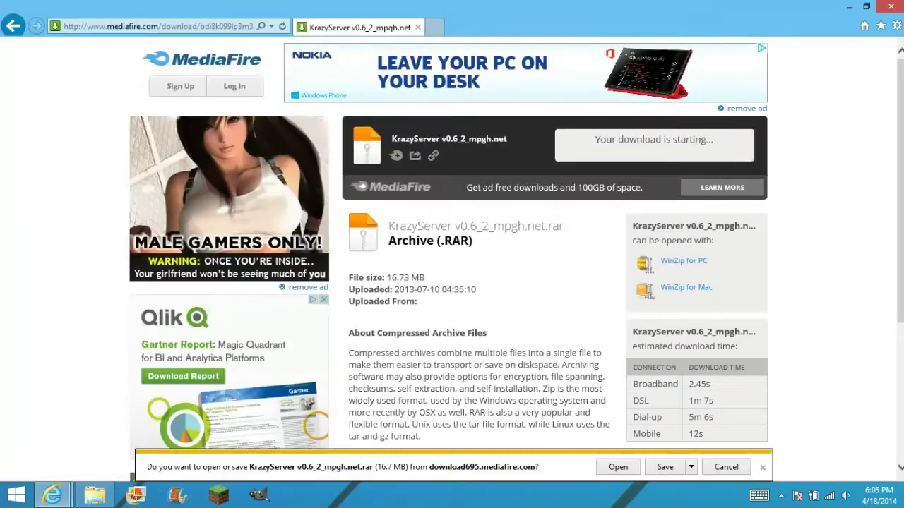
# Save KrazyServer v0.6_2_mpgh.net.rar to the Desktop with Save as.
pyautogui.click(691, 467)
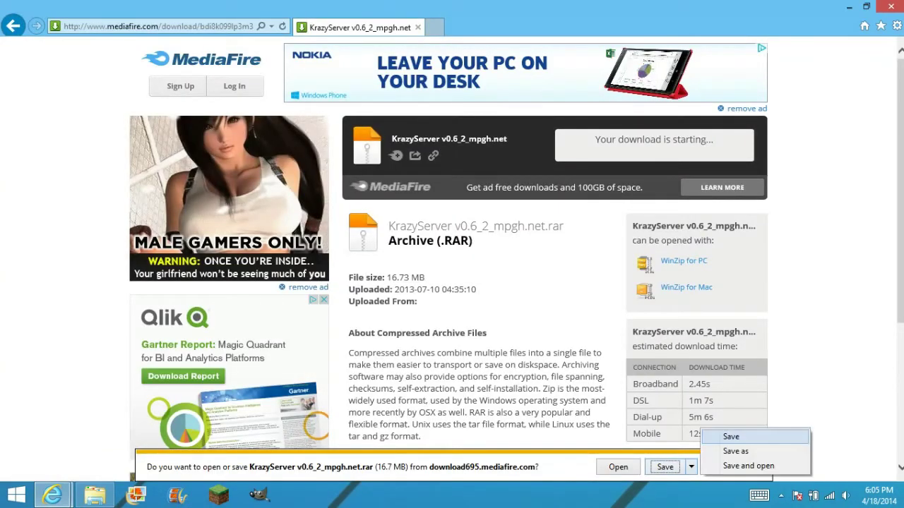
pyautogui.click(735, 451)
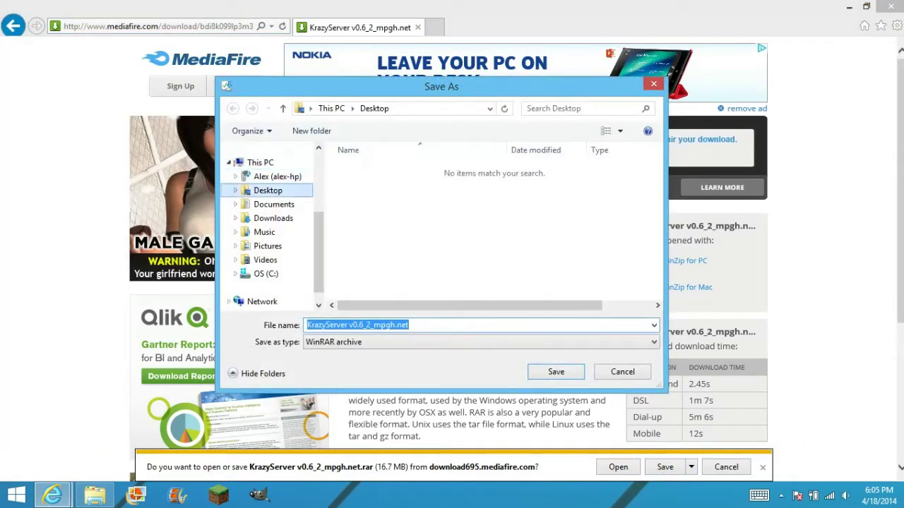
pyautogui.press('Return')
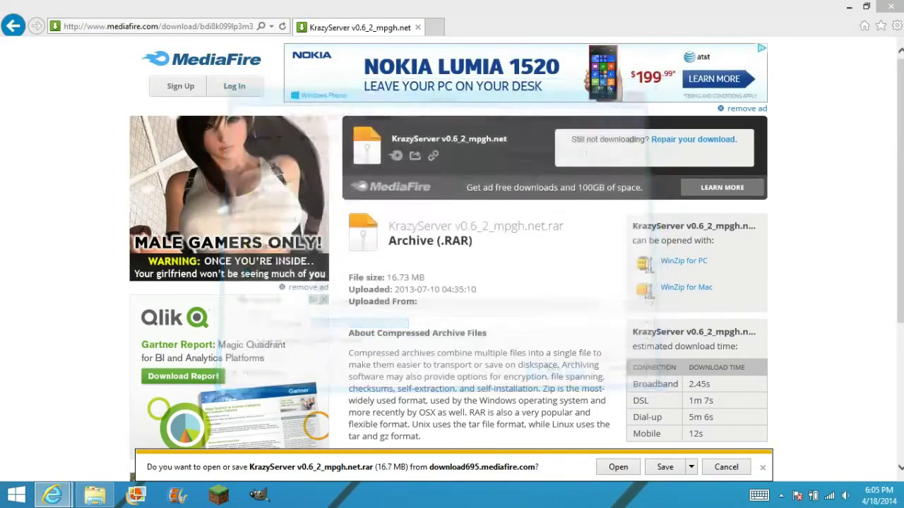
# Wait for the download to finish and move the archive to the desktop centre.
pyautogui.click(903, 494)
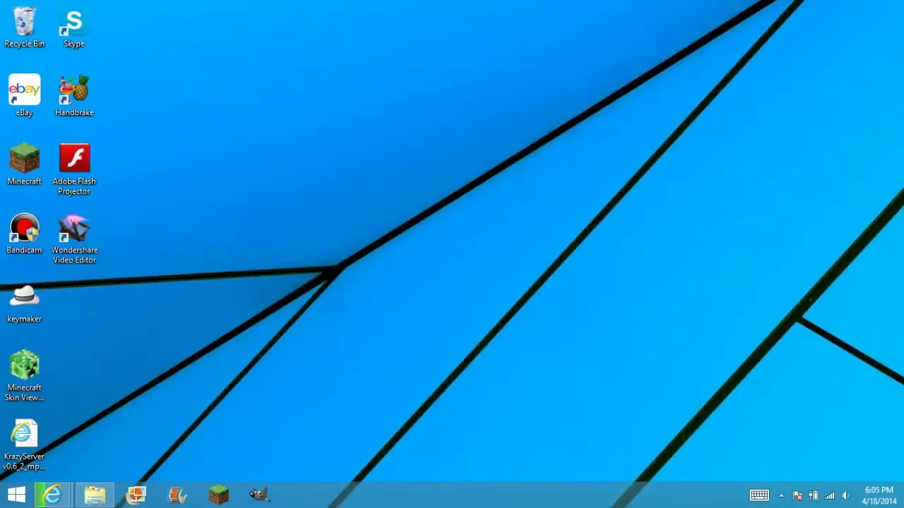
pyautogui.moveTo(52, 494)
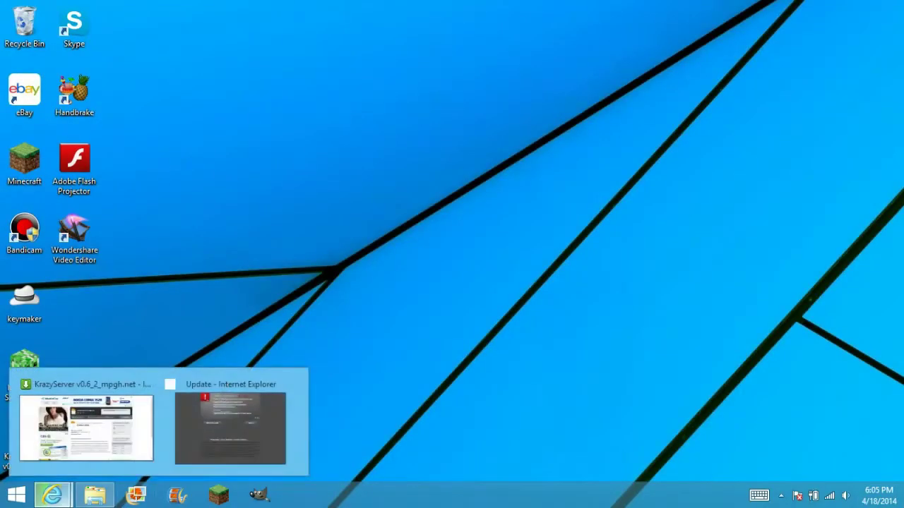
pyautogui.click(86, 422)
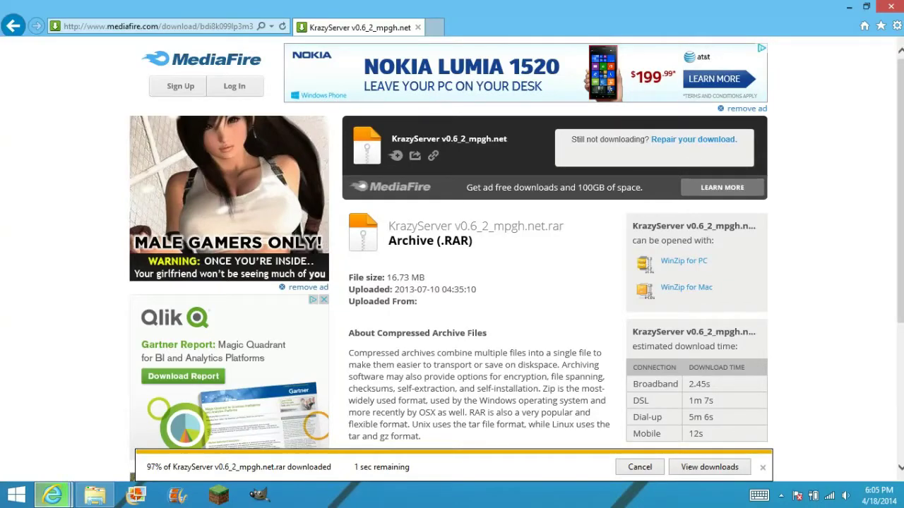
pyautogui.click(51, 494)
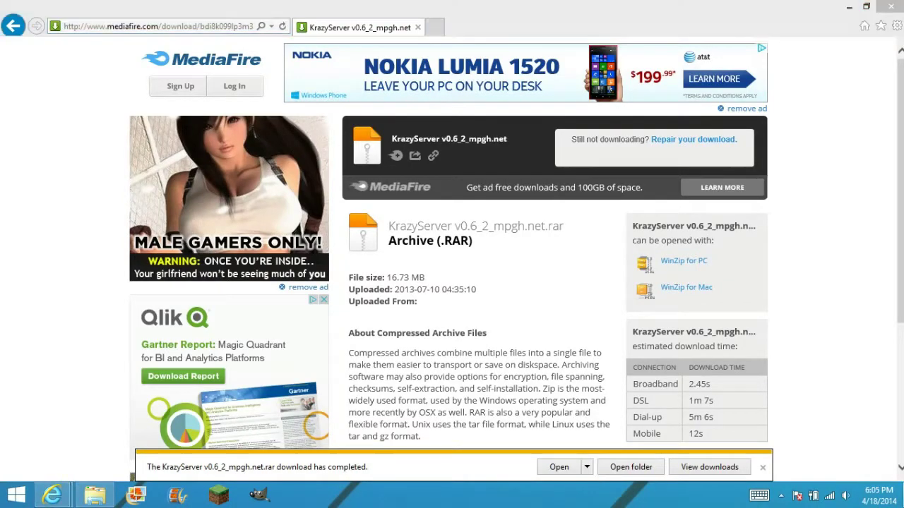
pyautogui.moveTo(24, 437); pyautogui.dragTo(522, 234)
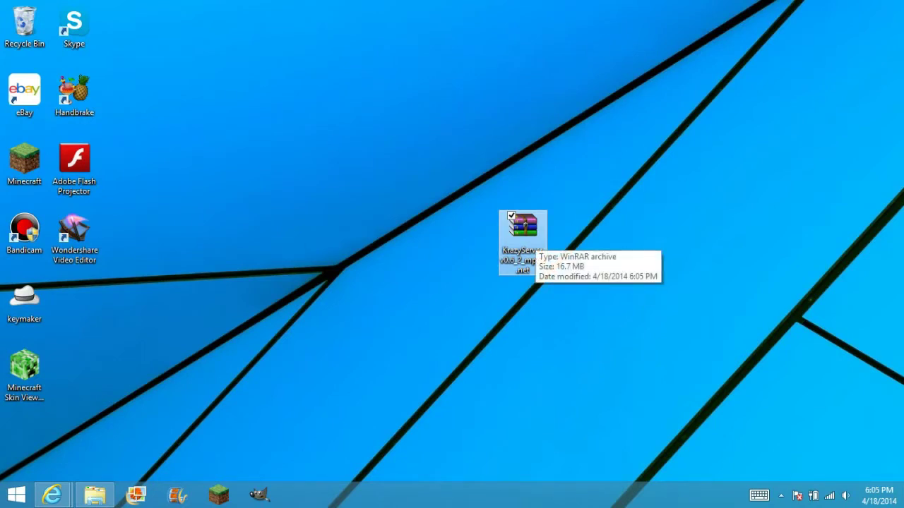
# Extract KrazyServer v0.6_2_mpgh.net.rar onto the desktop with Extract Here.
pyautogui.rightClick(531, 230)
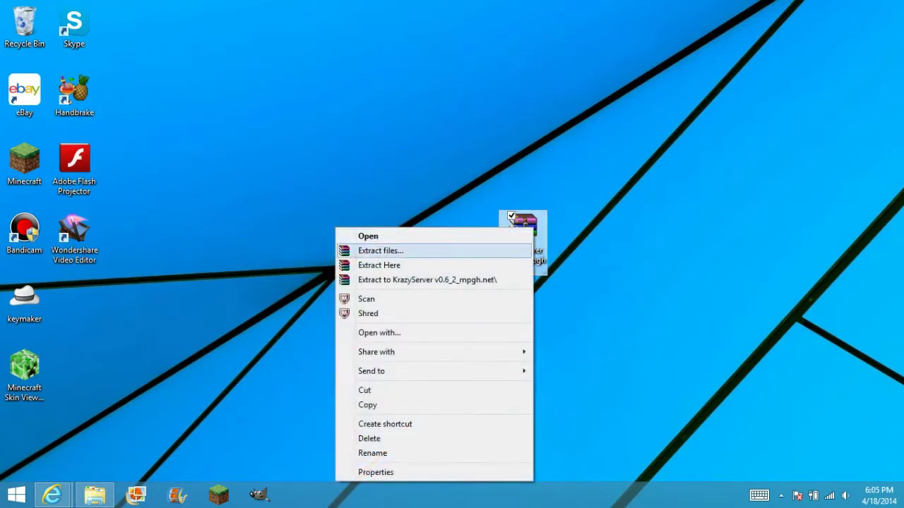
pyautogui.click(340, 266)
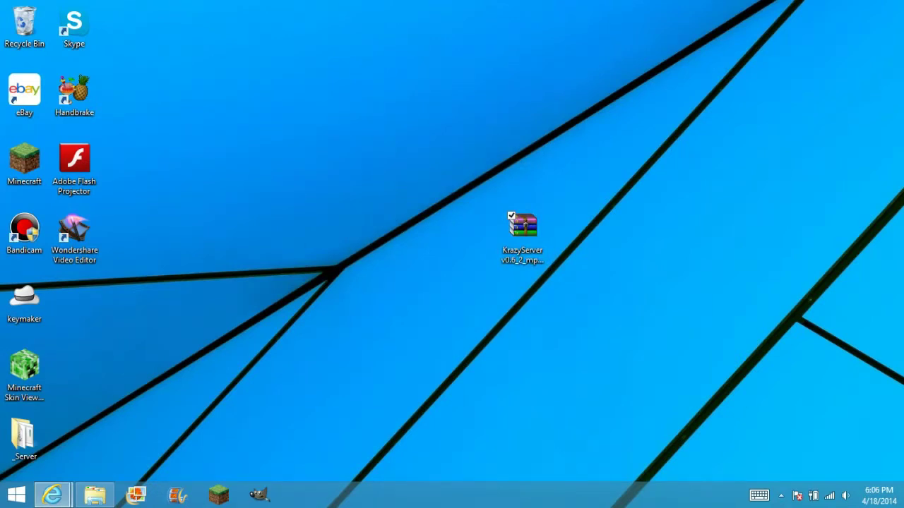
# Move the _Server folder to mid-desktop, open it, and bring up MMOEmpire Wrapper's context menu.
pyautogui.moveTo(22, 437); pyautogui.dragTo(373, 233)
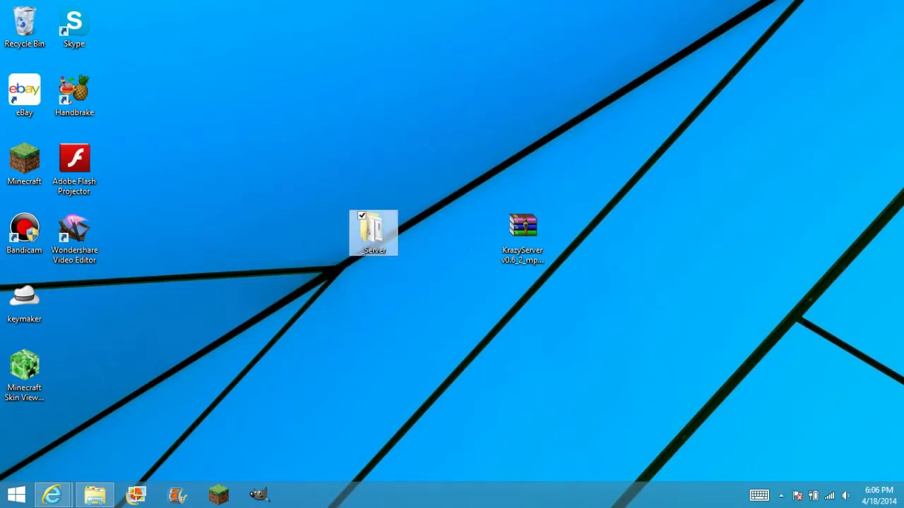
pyautogui.click(361, 215)
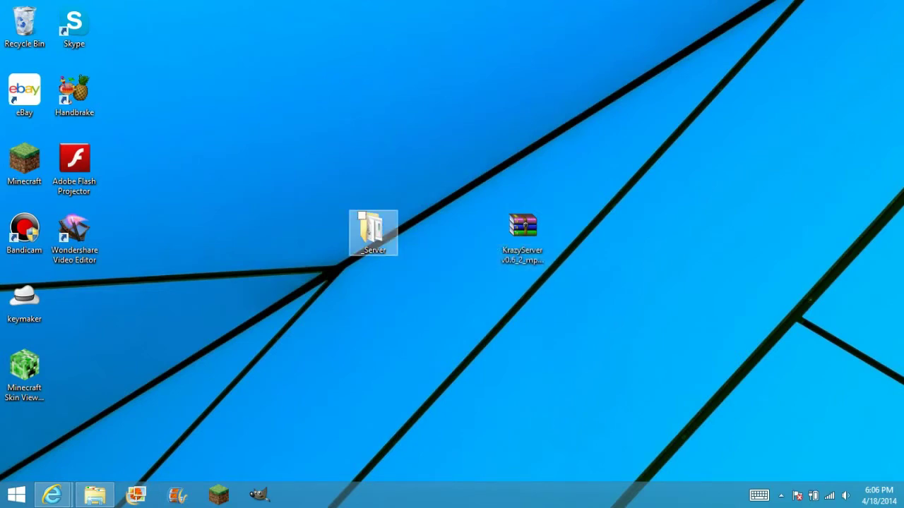
pyautogui.doubleClick(373, 231)
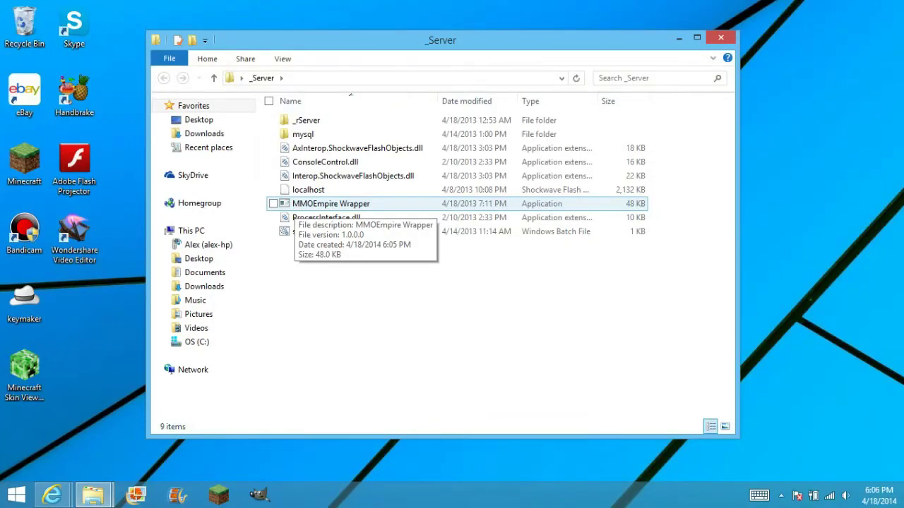
pyautogui.rightClick(310, 204)
# Run MMOEmpire Wrapper as administrator, start the RotMG server on port 8888, and return to _Server.
pyautogui.click(304, 197)
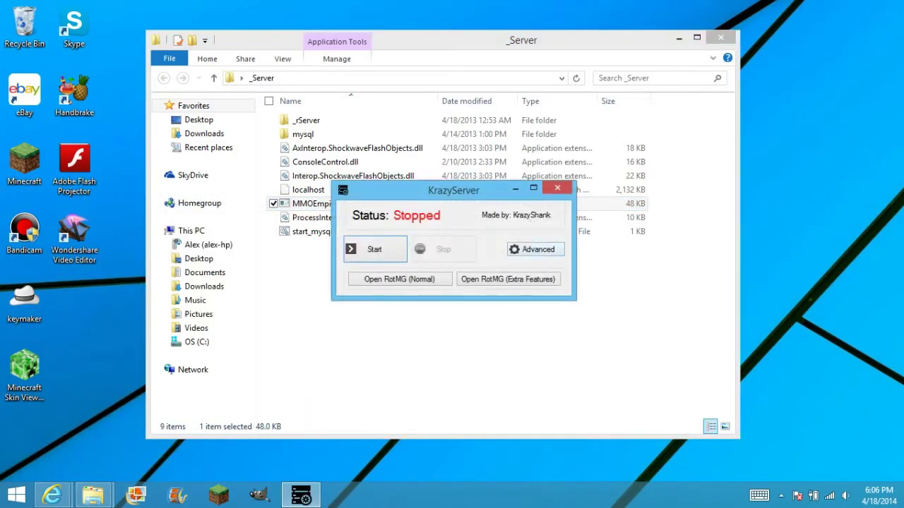
pyautogui.hotkey('alt', 'F4')
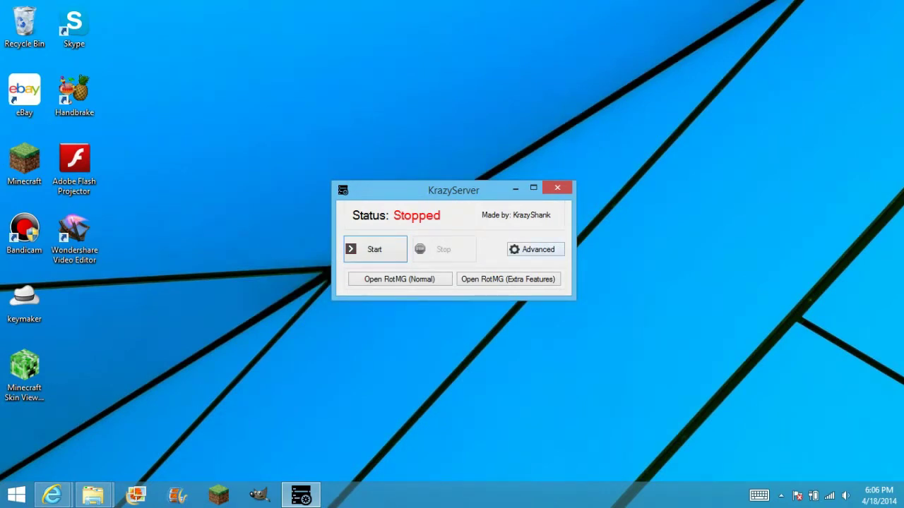
pyautogui.click(535, 249)
pyautogui.click(374, 249)
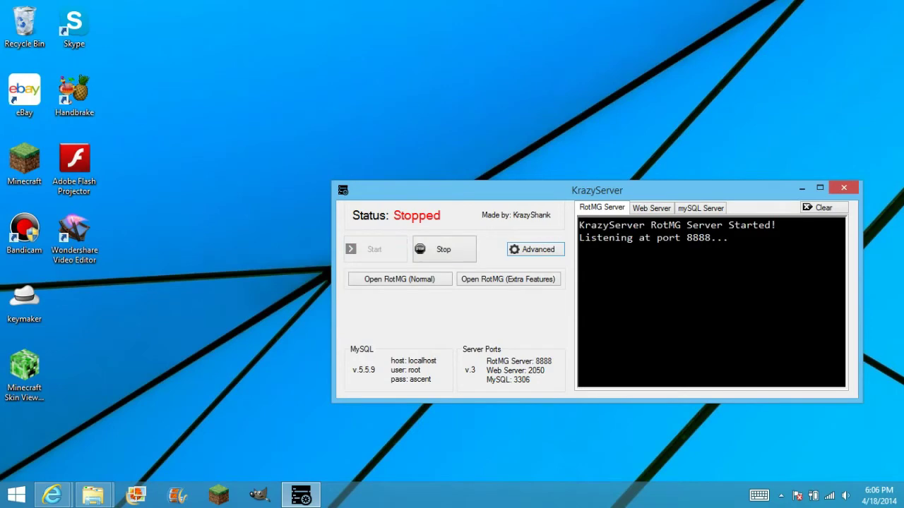
pyautogui.moveTo(734, 238); pyautogui.dragTo(580, 225)
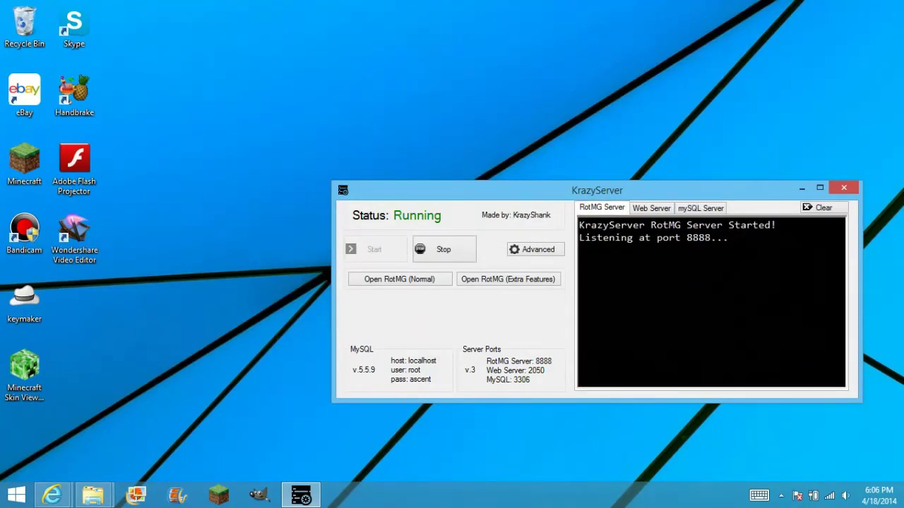
pyautogui.moveTo(92, 495)
pyautogui.click(231, 422)
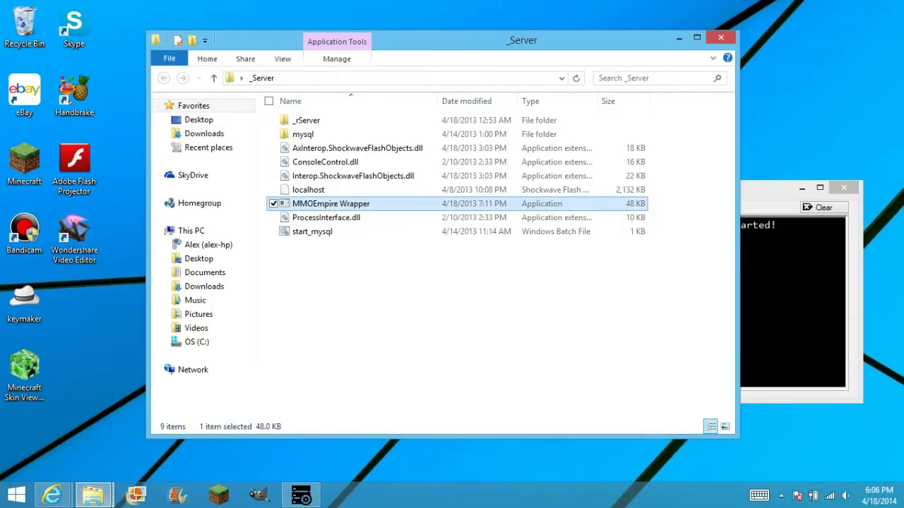
# Minimize KrazyServer and drag the localhost file onto the Adobe Flash Projector shortcut.
pyautogui.click(301, 495)
pyautogui.click(802, 188)
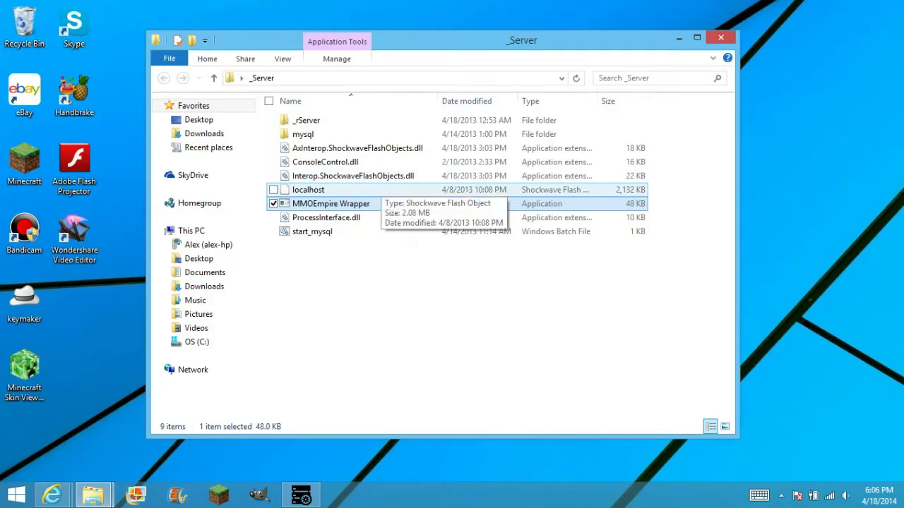
pyautogui.click(374, 189)
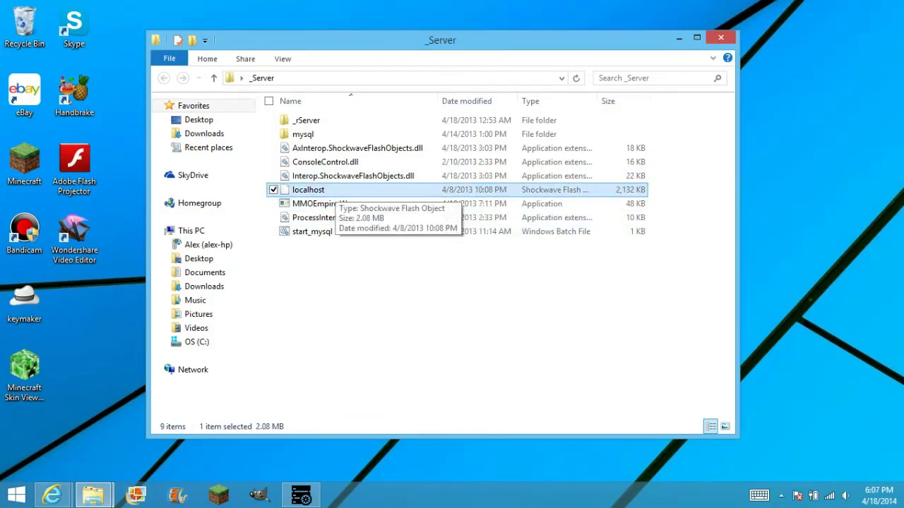
pyautogui.moveTo(318, 191); pyautogui.dragTo(90, 166)
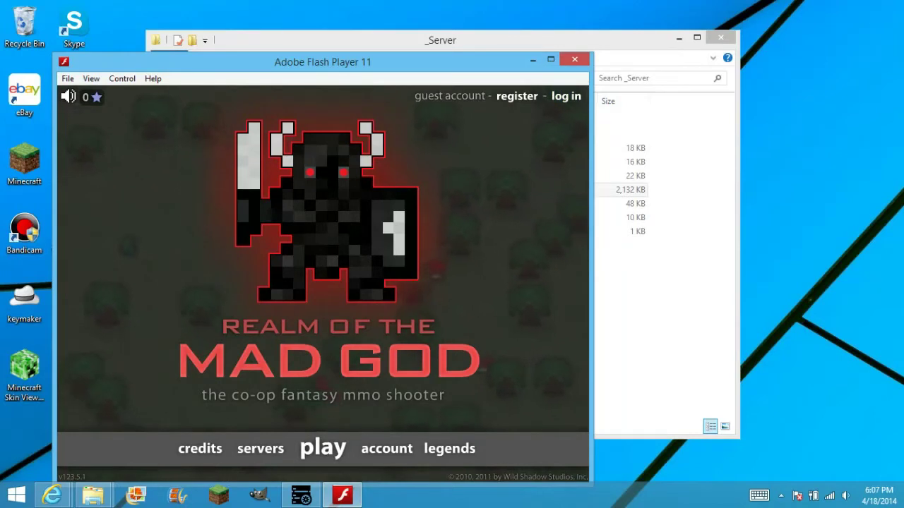
# Sign in to the game with the admin account's e-mail and password.
pyautogui.click(566, 96)
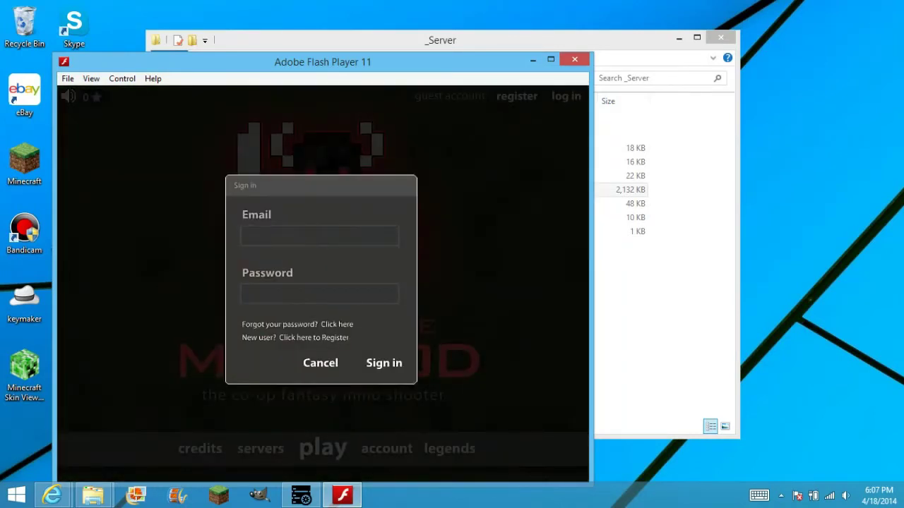
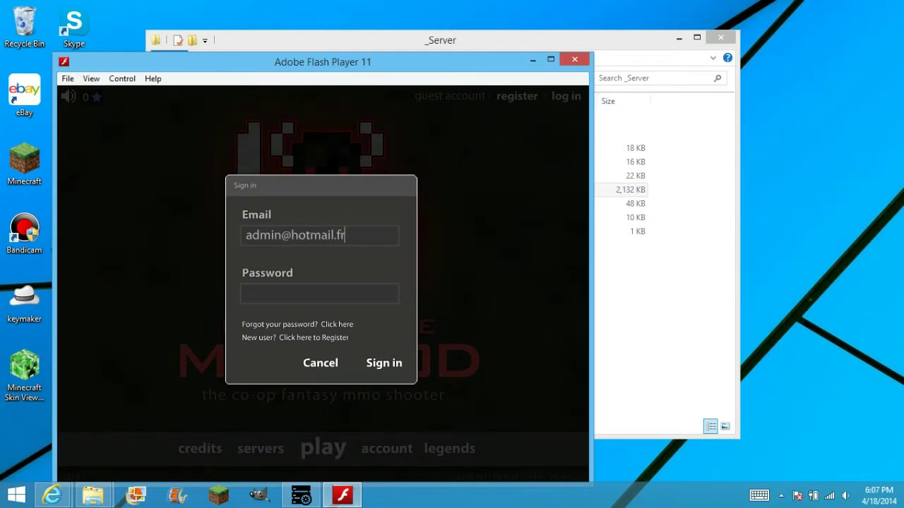
pyautogui.click(319, 294)
pyautogui.write('*******')
pyautogui.press('Return')
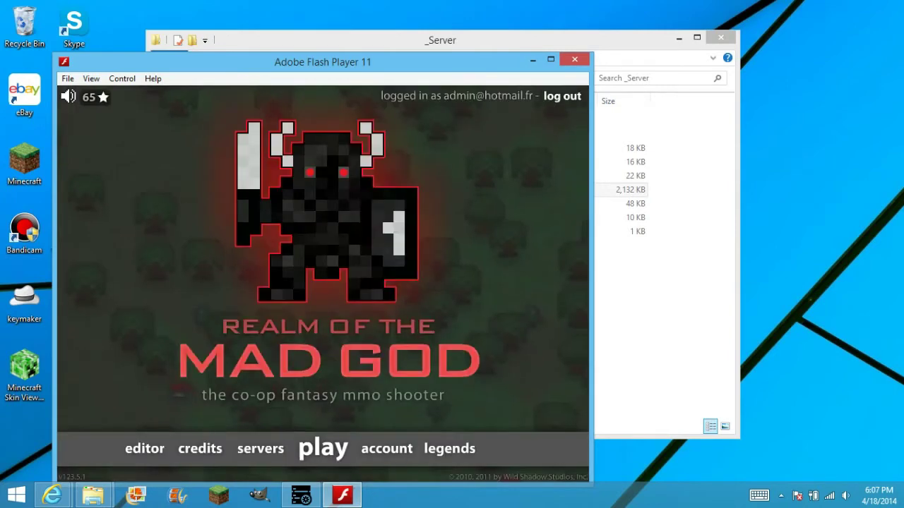
# Open the character list, maximize the Flash Player window, and play as the Warrior.
pyautogui.click(323, 447)
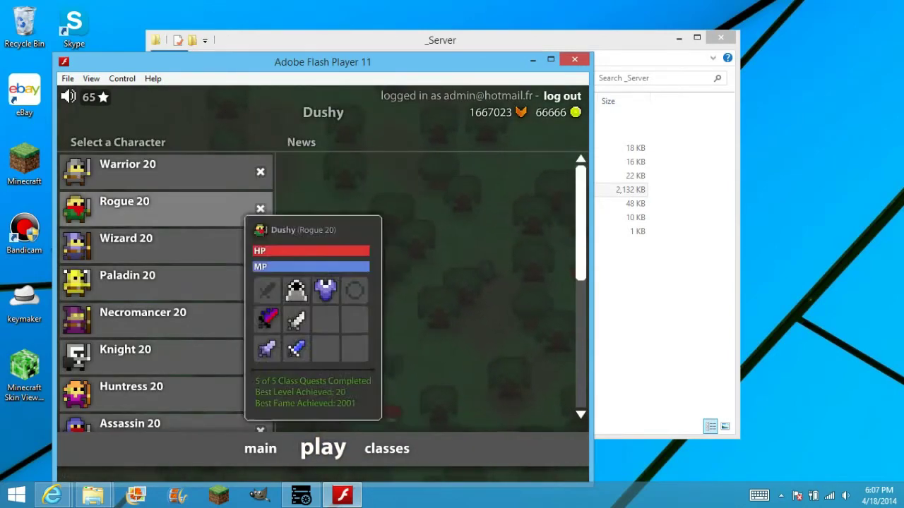
pyautogui.scroll(-6, 166, 297)
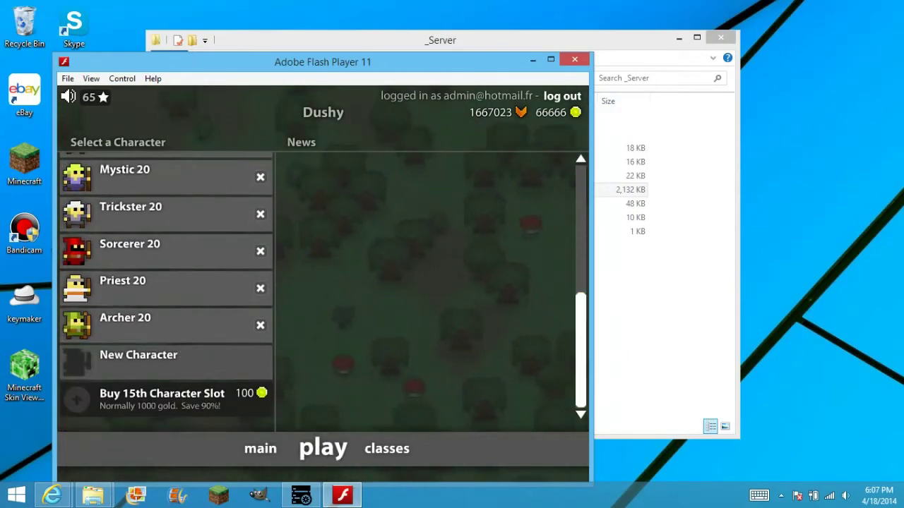
pyautogui.scroll(6, 166, 290)
pyautogui.scroll(-1, 166, 290)
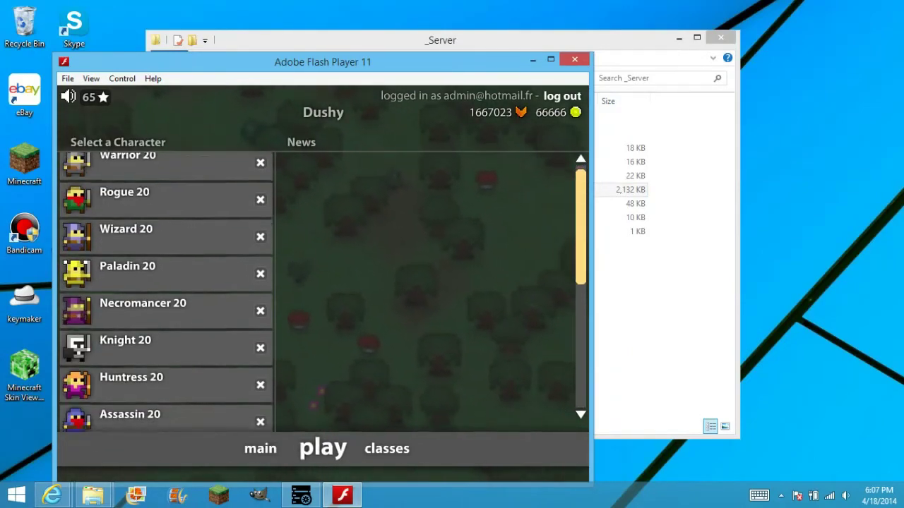
pyautogui.hotkey('alt', 'Tab')
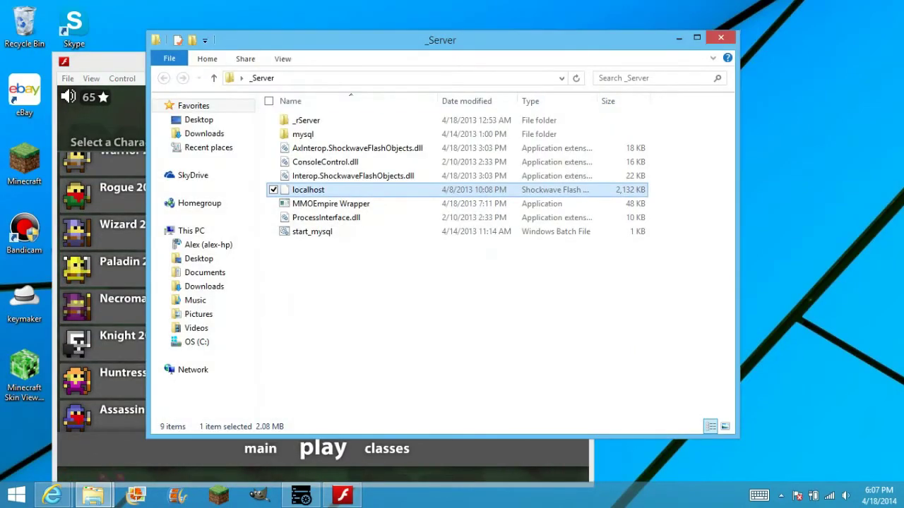
pyautogui.hotkey('alt', 'Tab')
pyautogui.press('super+Up')
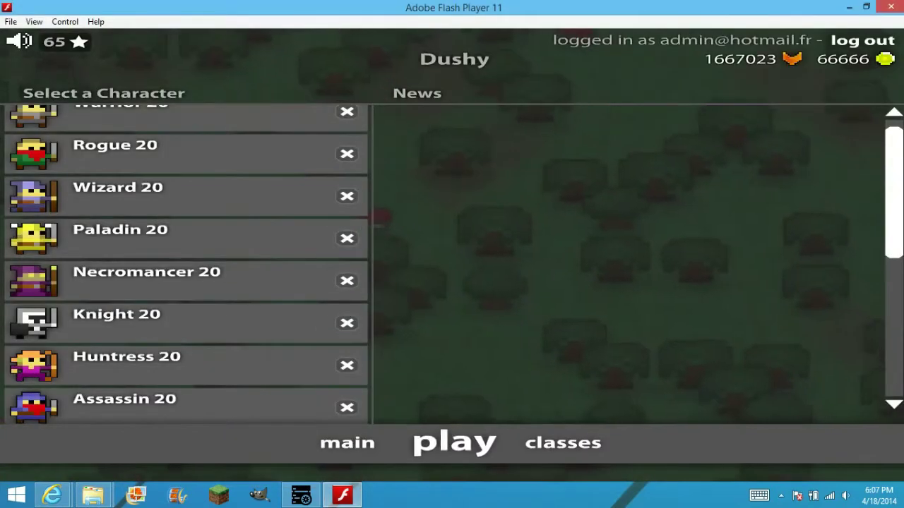
pyautogui.scroll(1, 185, 177)
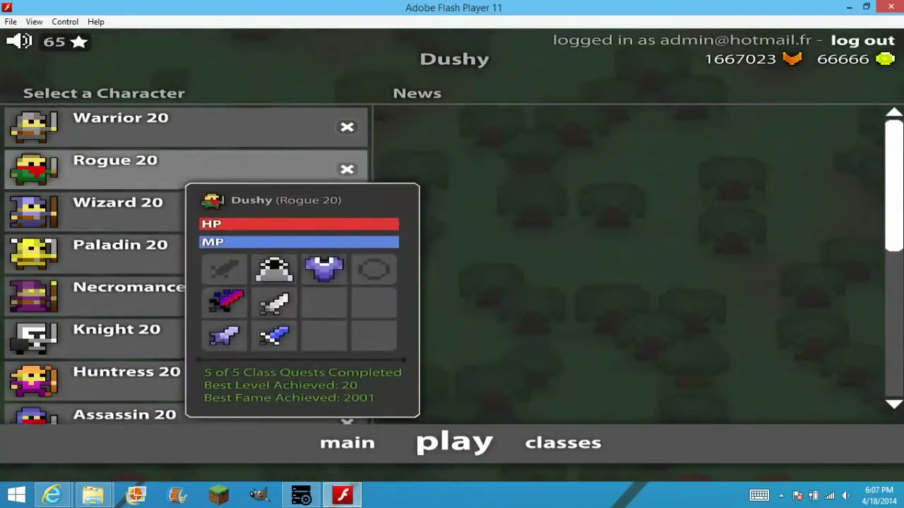
pyautogui.click(196, 128)
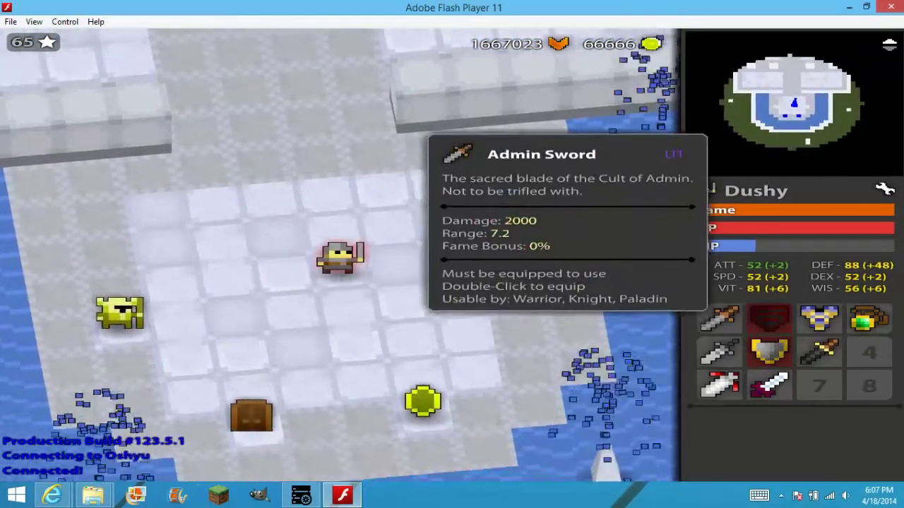
# Rearrange the shield and Admin Sword in the inventory and spawn a Rainbow Bow with /give Rainbow Bow.
pyautogui.moveTo(819, 351); pyautogui.dragTo(868, 351)
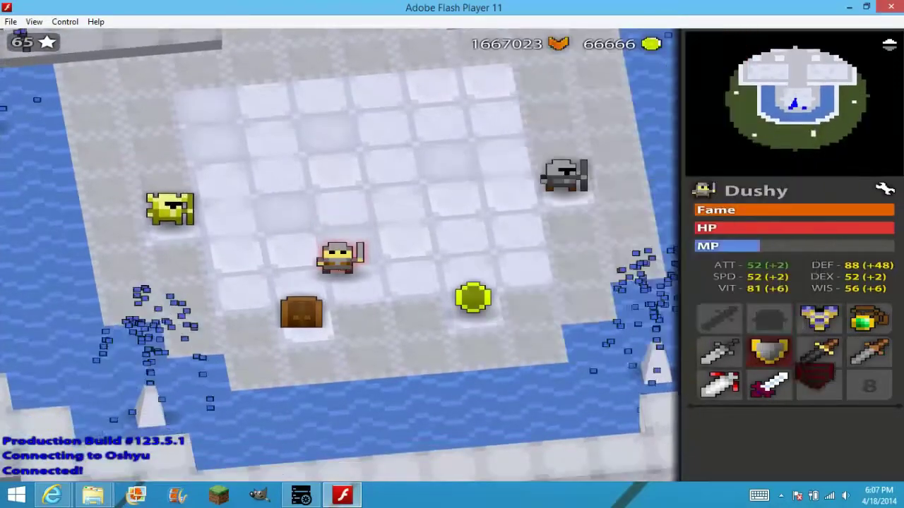
pyautogui.moveTo(769, 317); pyautogui.dragTo(819, 385)
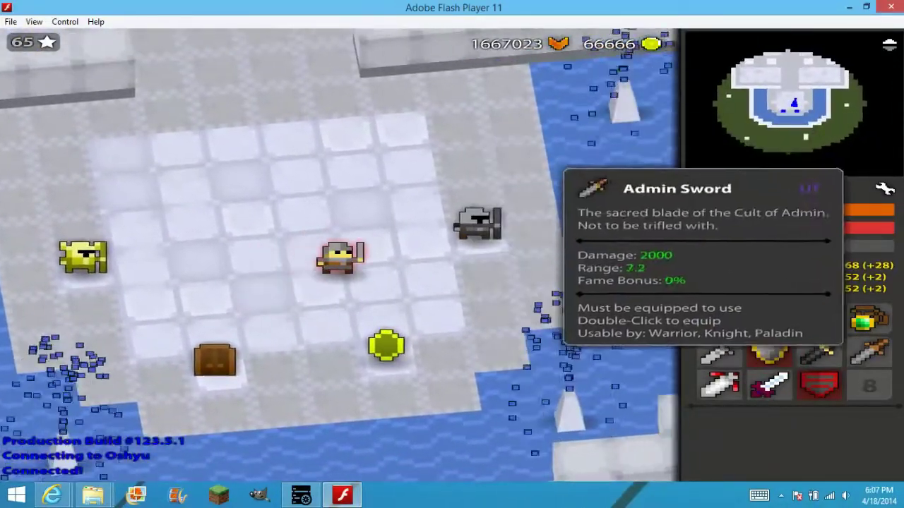
pyautogui.moveTo(869, 351); pyautogui.dragTo(718, 318)
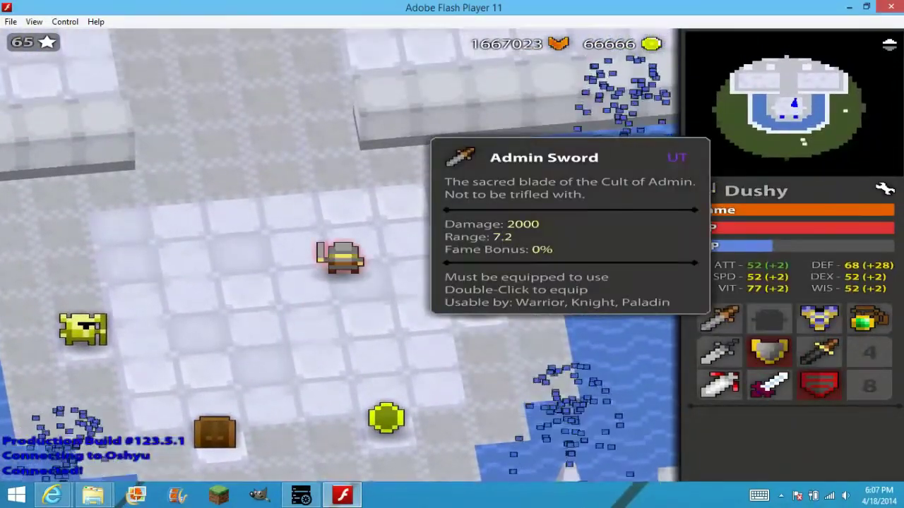
pyautogui.write('/give Rain')
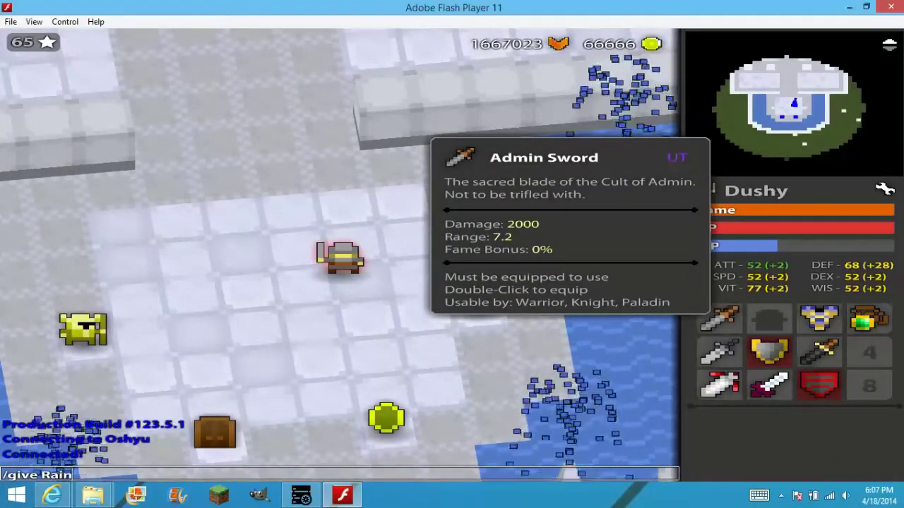
pyautogui.write('bow Bo')
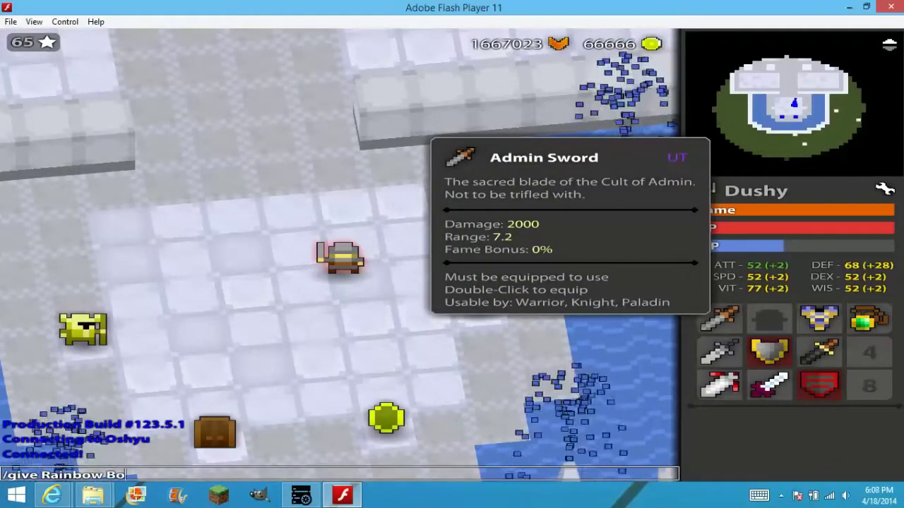
pyautogui.write('w')
pyautogui.press('Return')
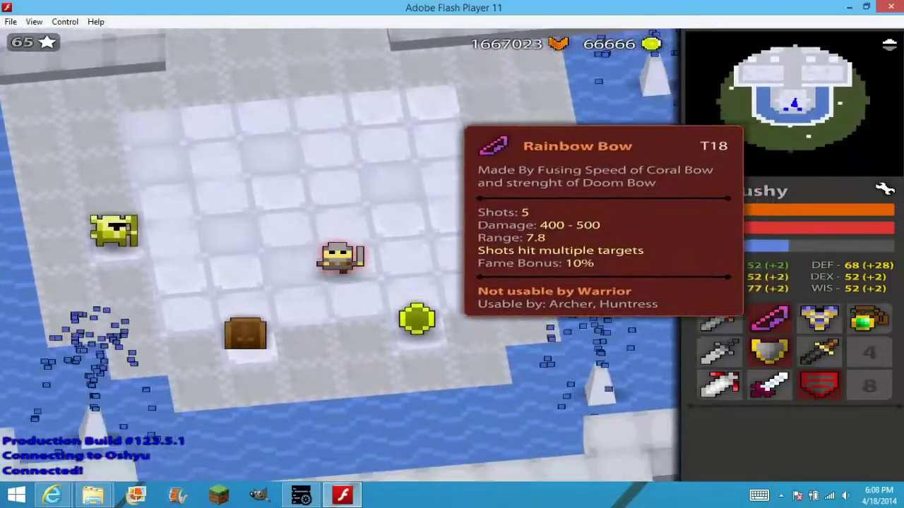
# Shuffle the Annihilation Armor and pink weapon between slots, then drop a Rainbow Bow on the ground.
pyautogui.doubleClick(819, 319)
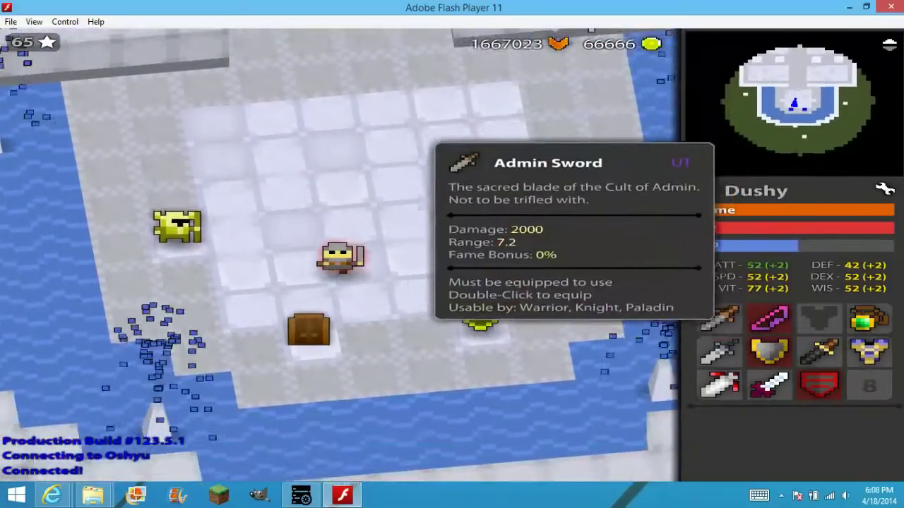
pyautogui.doubleClick(719, 319)
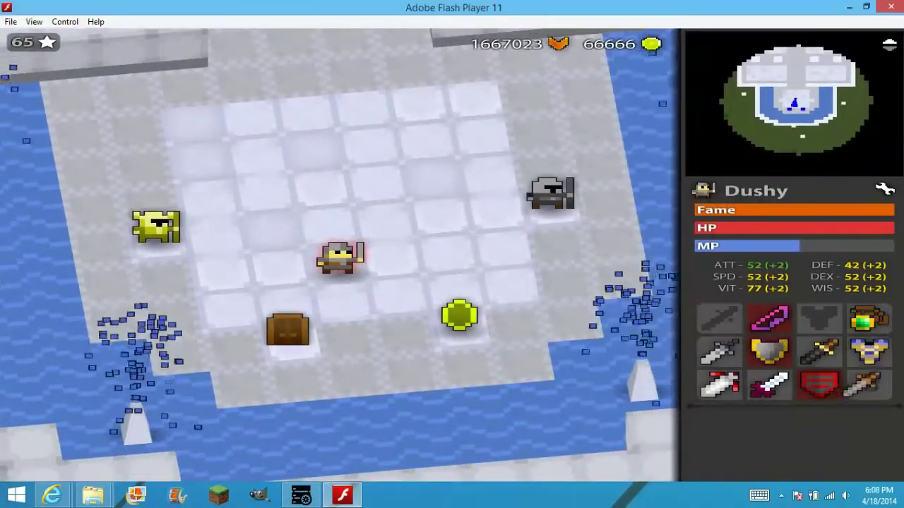
pyautogui.doubleClick(869, 352)
pyautogui.doubleClick(769, 318)
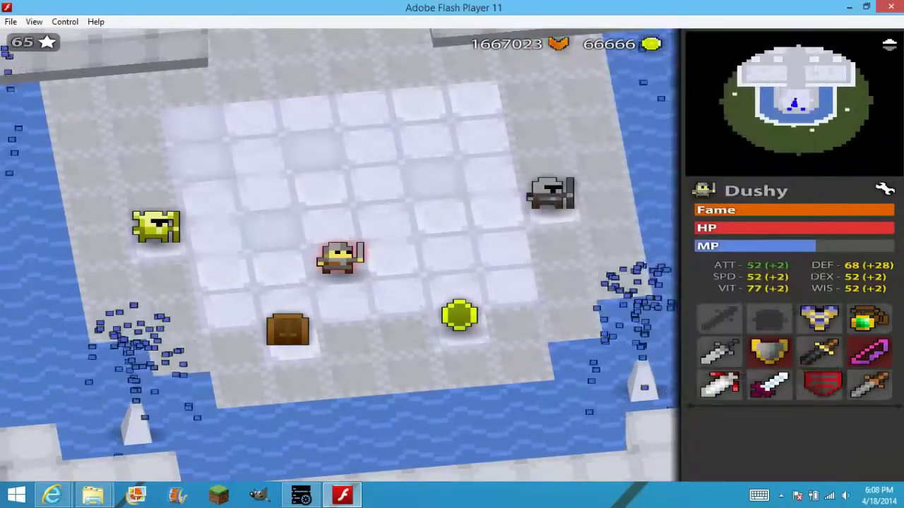
pyautogui.press('w')
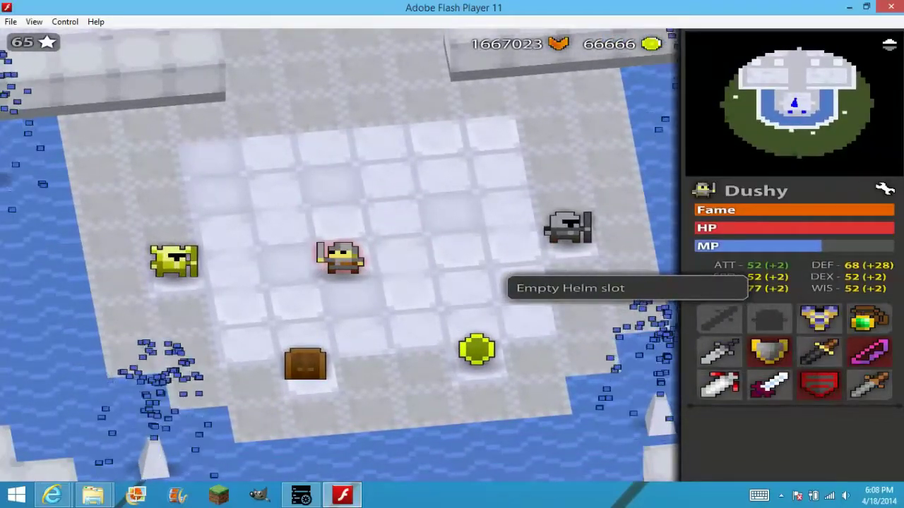
pyautogui.moveTo(869, 351); pyautogui.dragTo(372, 299)
# Resend the Rainbow Bow give command, fire the bow upward, and walk around the plaza.
pyautogui.press('w')
pyautogui.press('/')
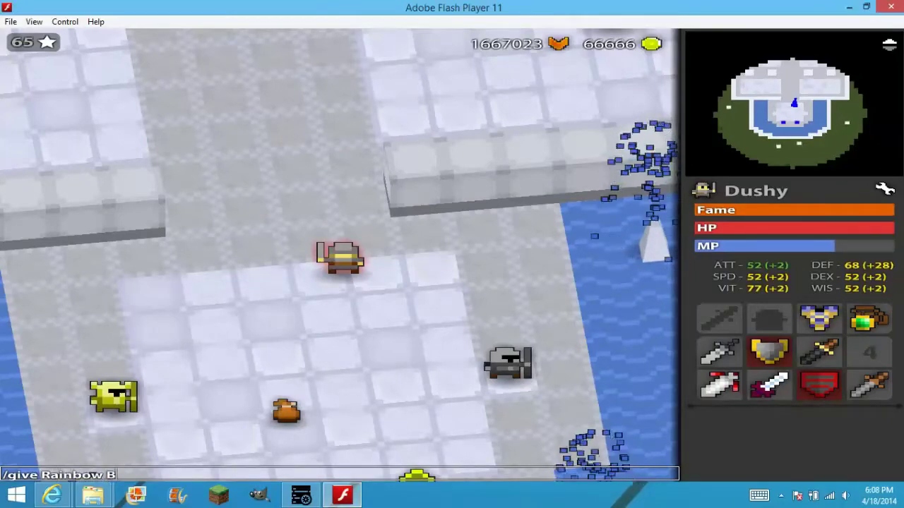
pyautogui.press('Return')
pyautogui.click(395, 106)
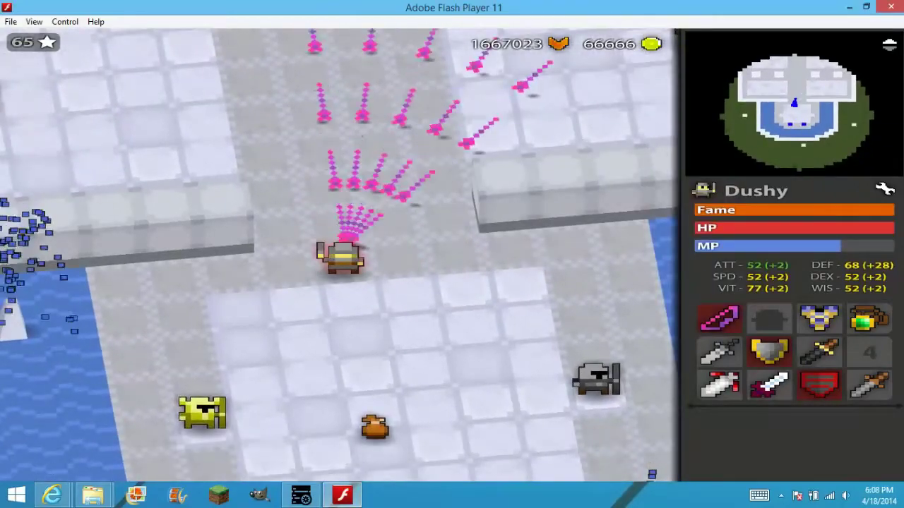
pyautogui.press('s')
pyautogui.press('a')
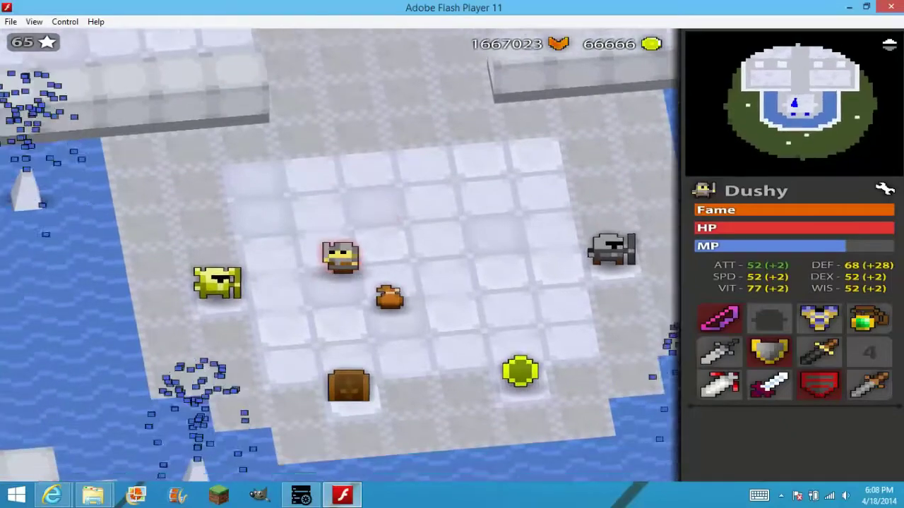
pyautogui.press('d')
pyautogui.press('w')
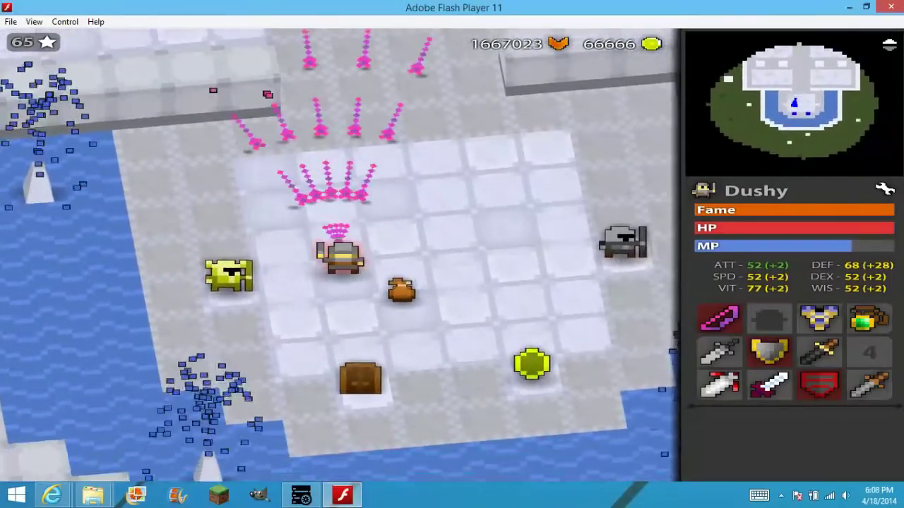
pyautogui.press('d')
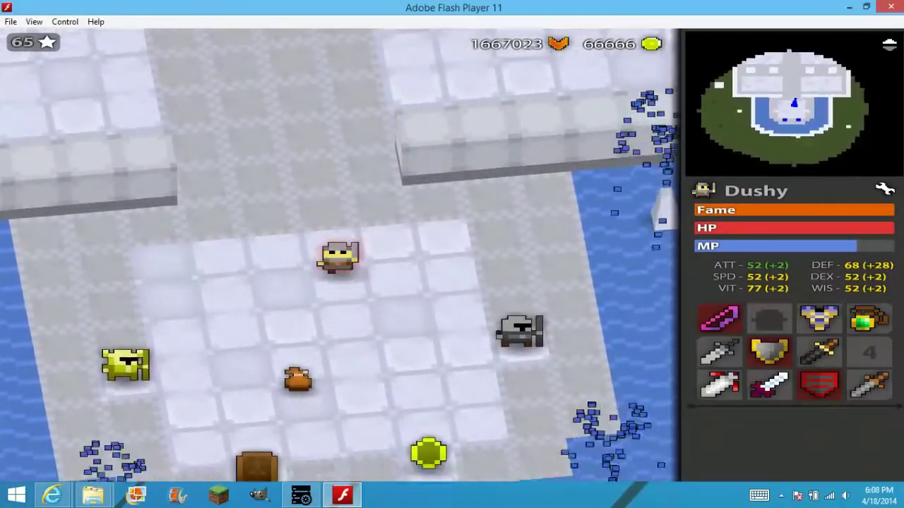
pyautogui.write('as/')
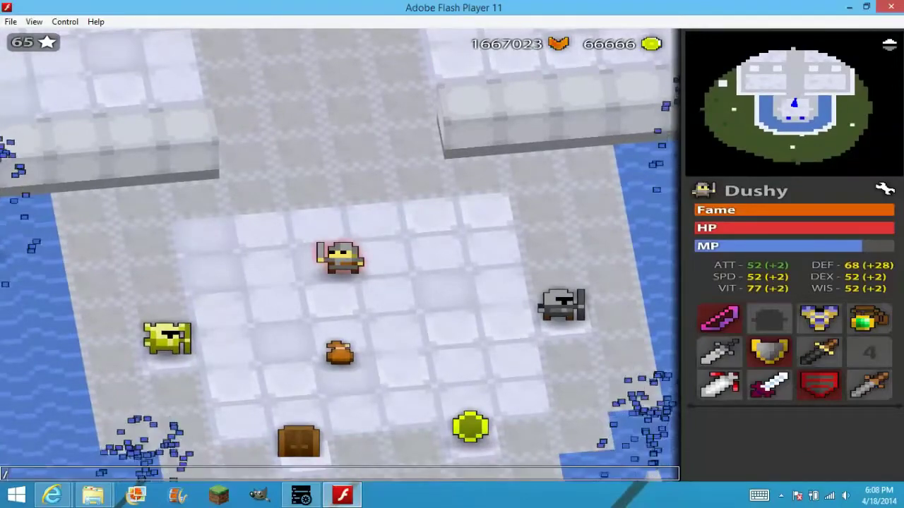
# Walk the Warrior around the plaza and send the /give Shield of Death command.
pyautogui.moveTo(819, 383)
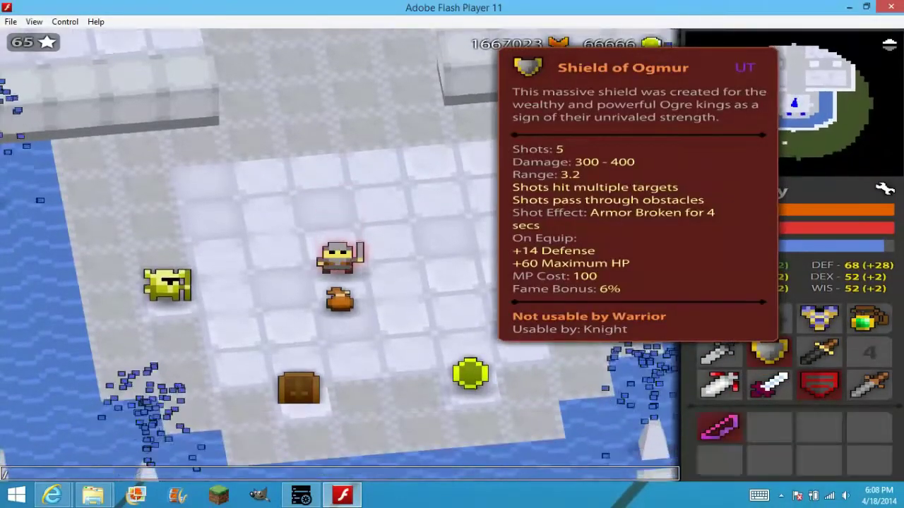
pyautogui.press('s')
pyautogui.press('w')
pyautogui.press('7')
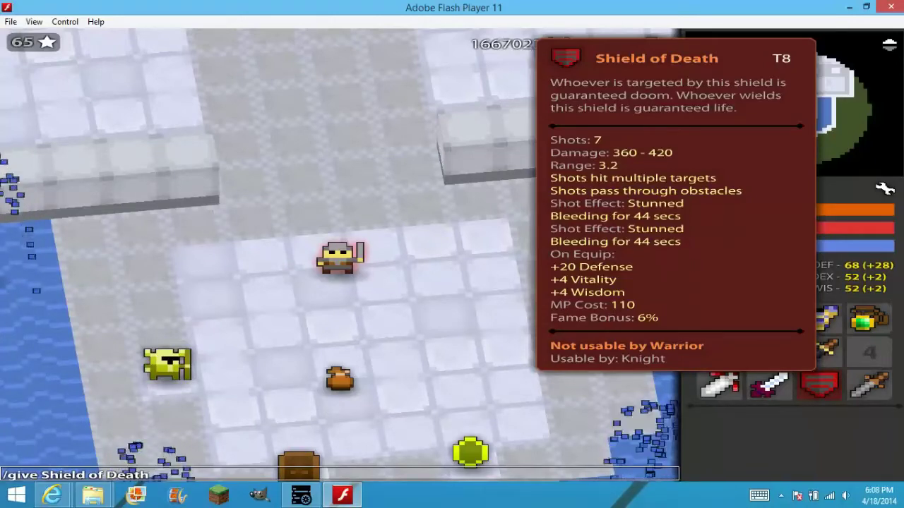
pyautogui.press('Return')
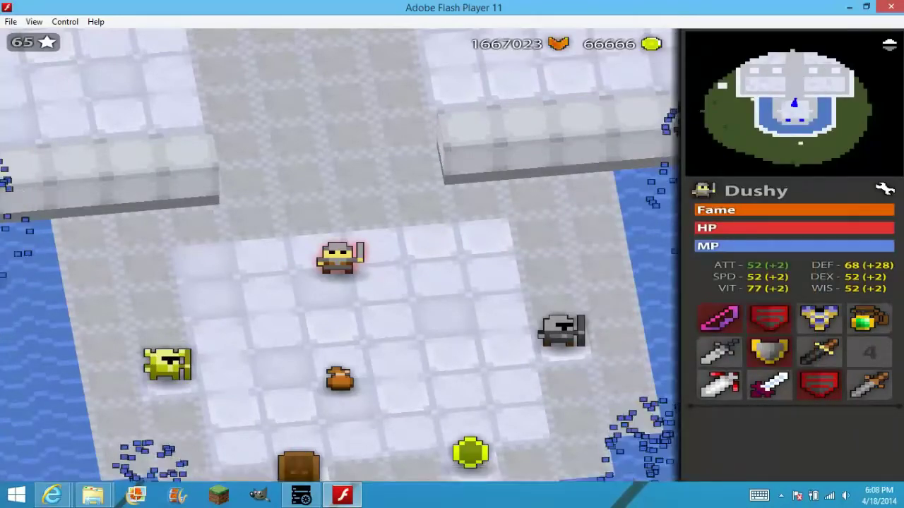
# Drop the Shield of Death on the plaza floor and walk away across the room.
pyautogui.moveTo(819, 385); pyautogui.dragTo(430, 369)
pyautogui.press('w')
pyautogui.press('d')
pyautogui.press('e')
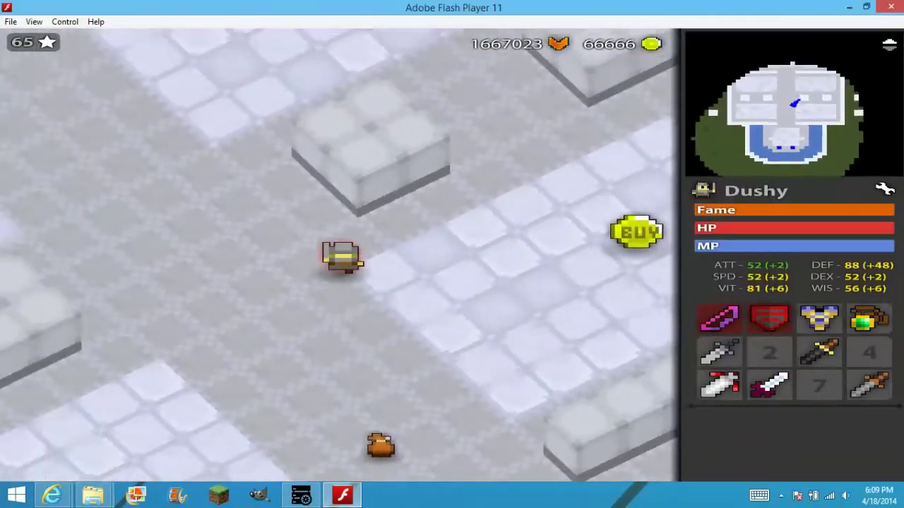
pyautogui.press('q')
pyautogui.press('w')
pyautogui.press('e')
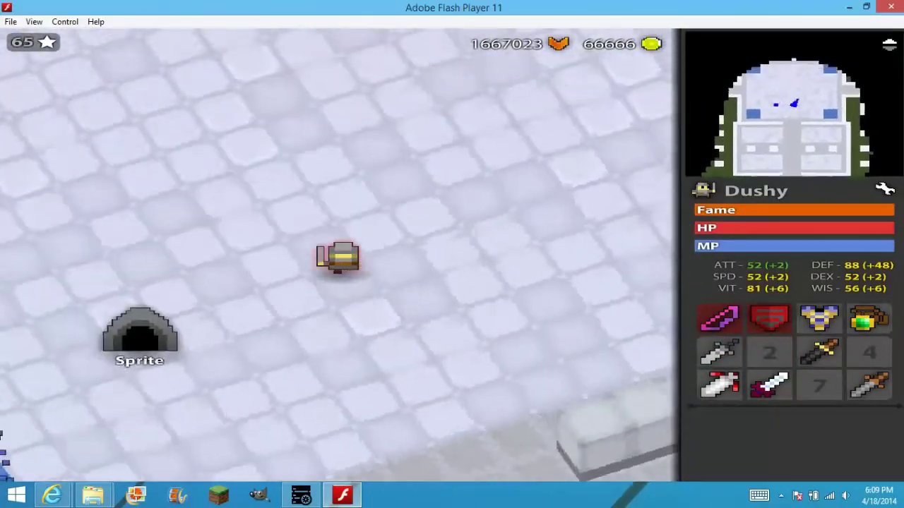
pyautogui.press('s')
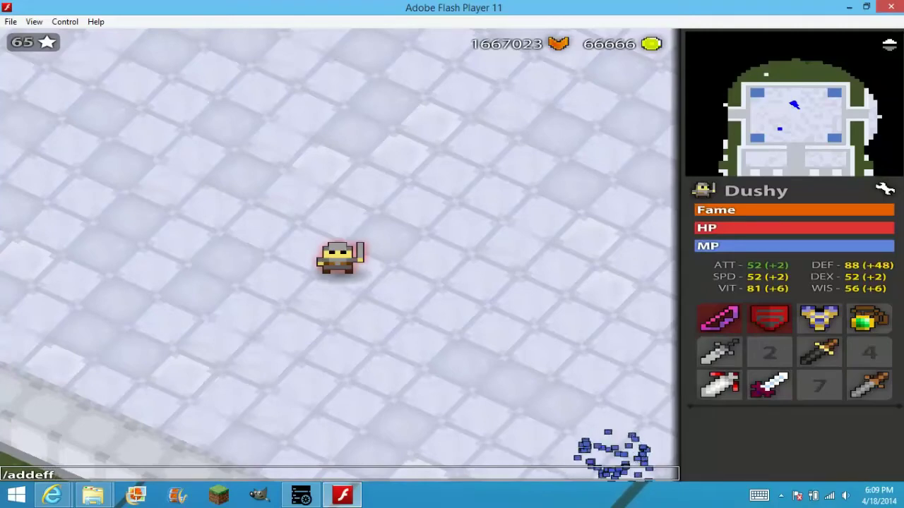
# Walk toward the Sprite portal and give the character the Berserk effect with /addeff Berserk.
pyautogui.press('d')
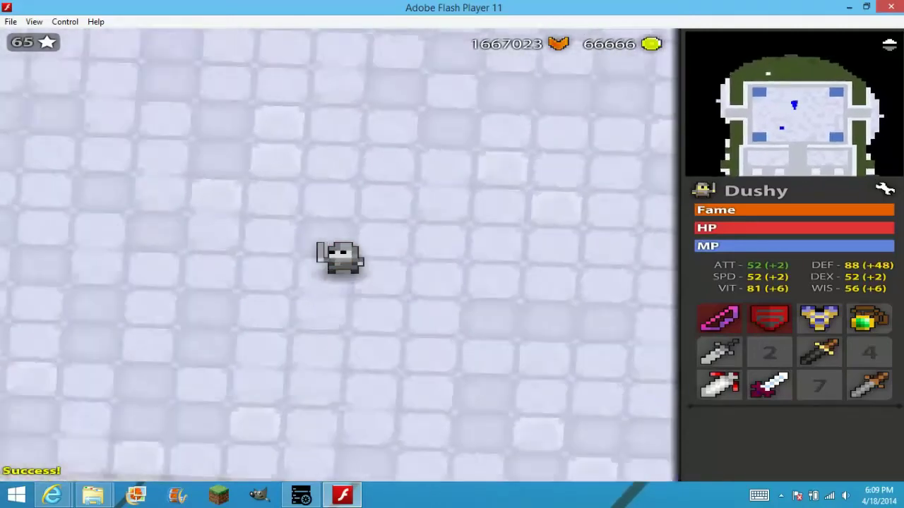
pyautogui.press('s')
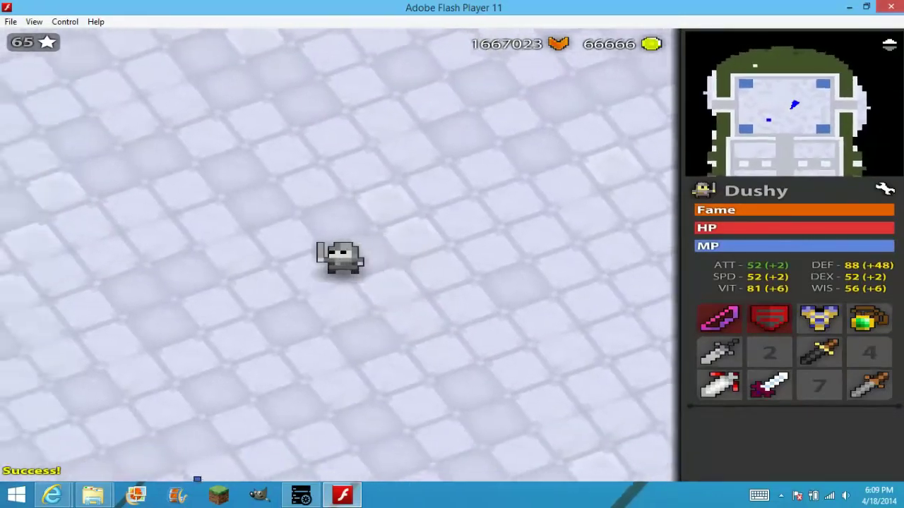
pyautogui.press('a')
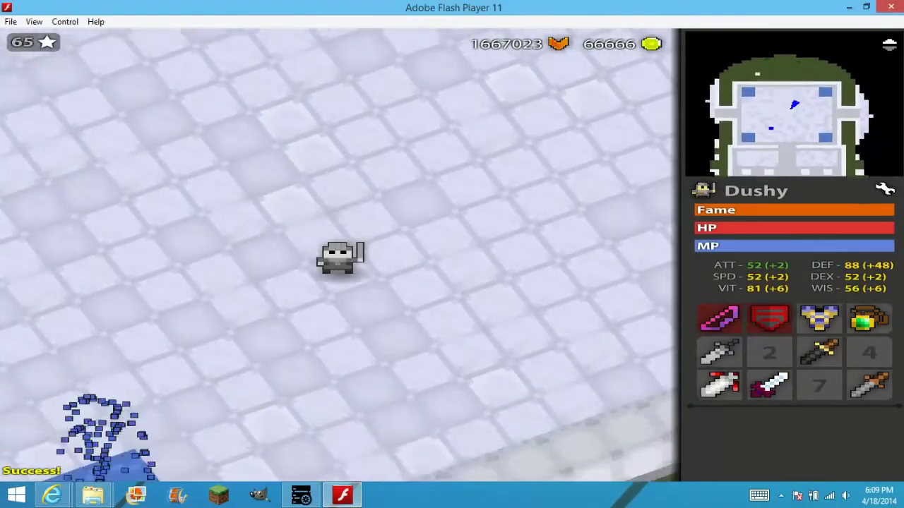
pyautogui.press('w')
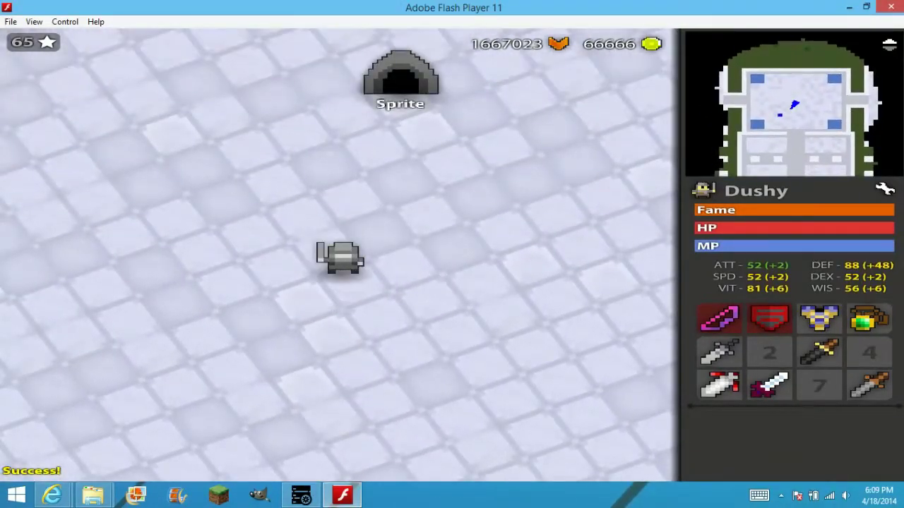
pyautogui.write('s/addeff Berserk')
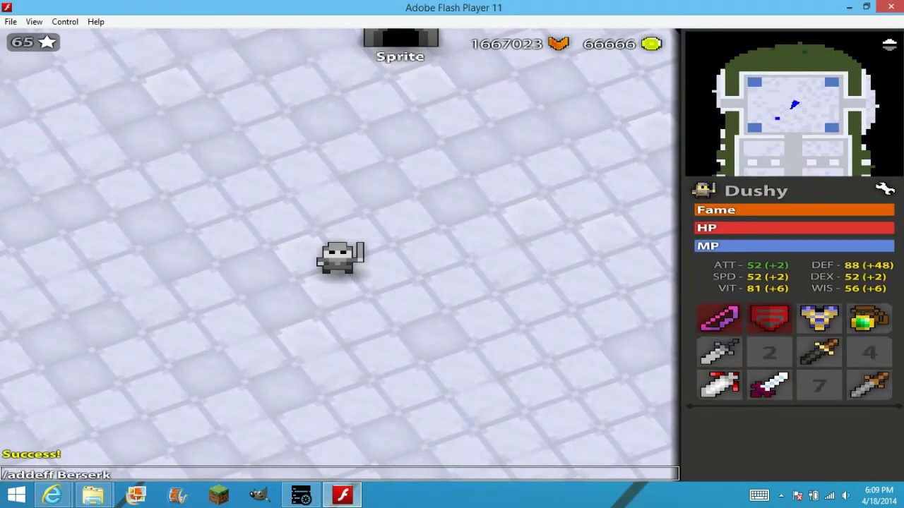
pyautogui.press('Return')
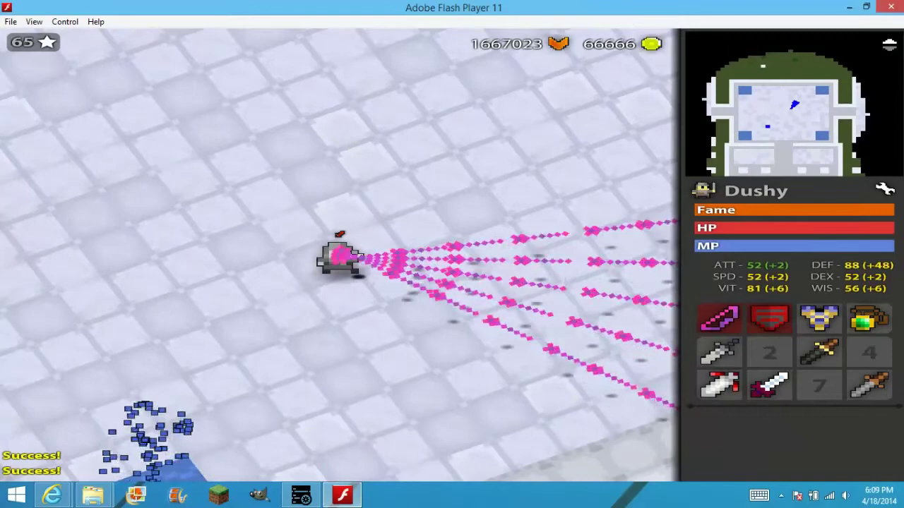
# Add the Damaging and Speedy effects with /addeff while walking north.
pyautogui.write('w/')
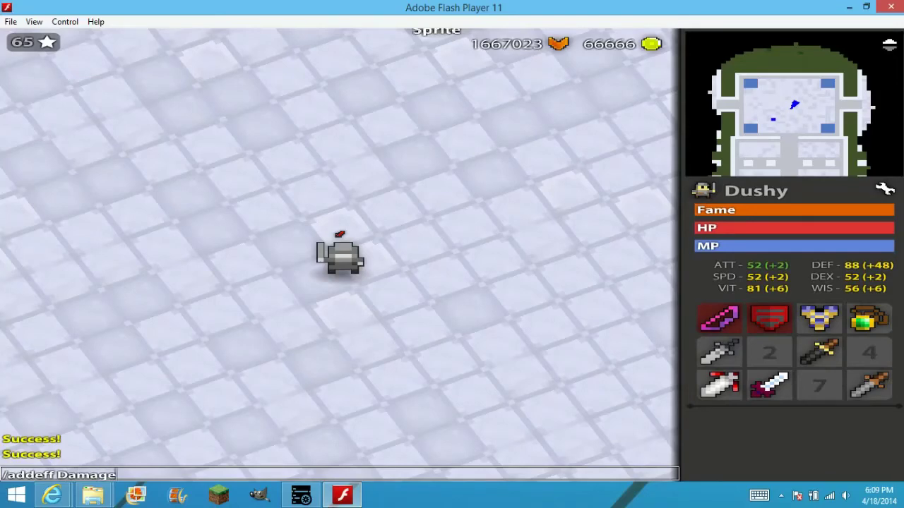
pyautogui.press('Return')
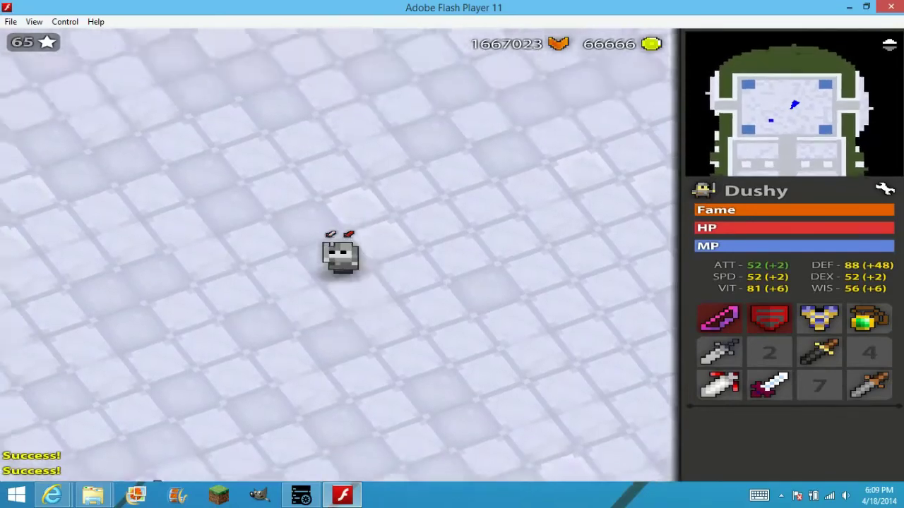
pyautogui.press('w')
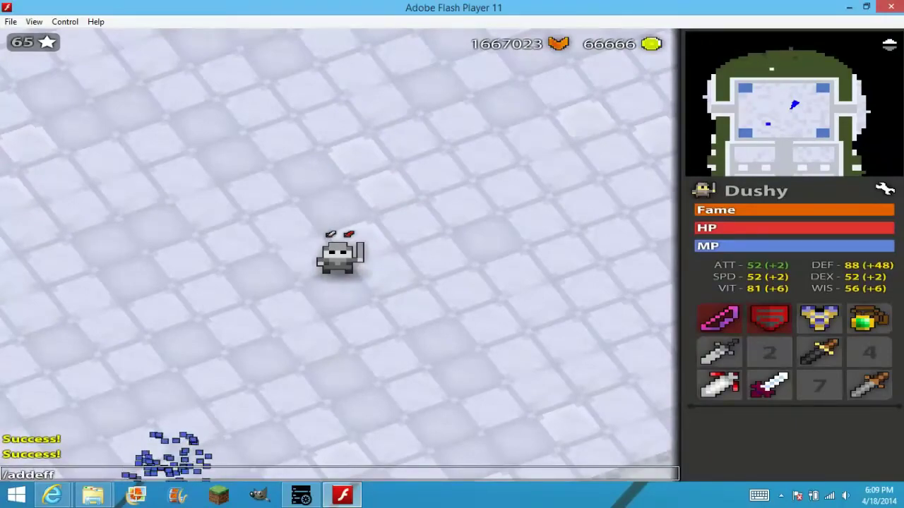
pyautogui.press('Return')
pyautogui.press('w')
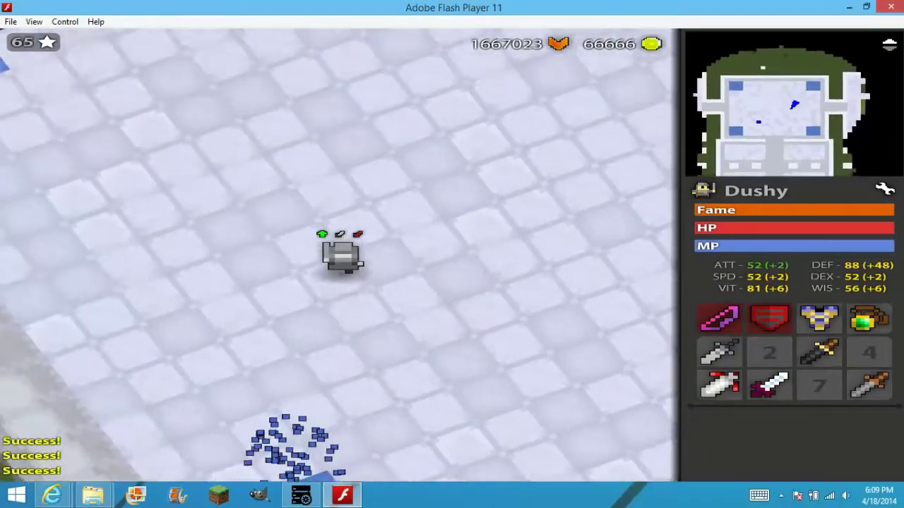
pyautogui.press('q')
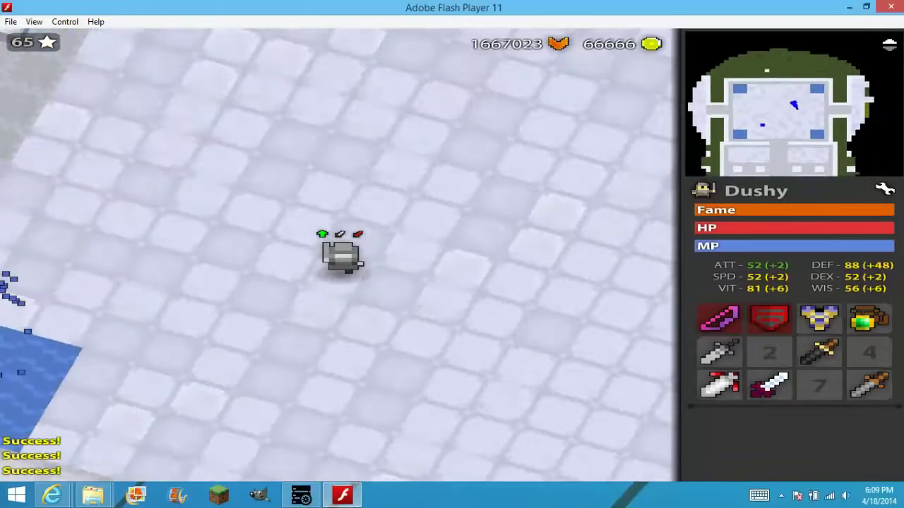
# Circle the view, then walk through the room dodging enemy shots up toward Oryx and the fountain.
pyautogui.press('q')
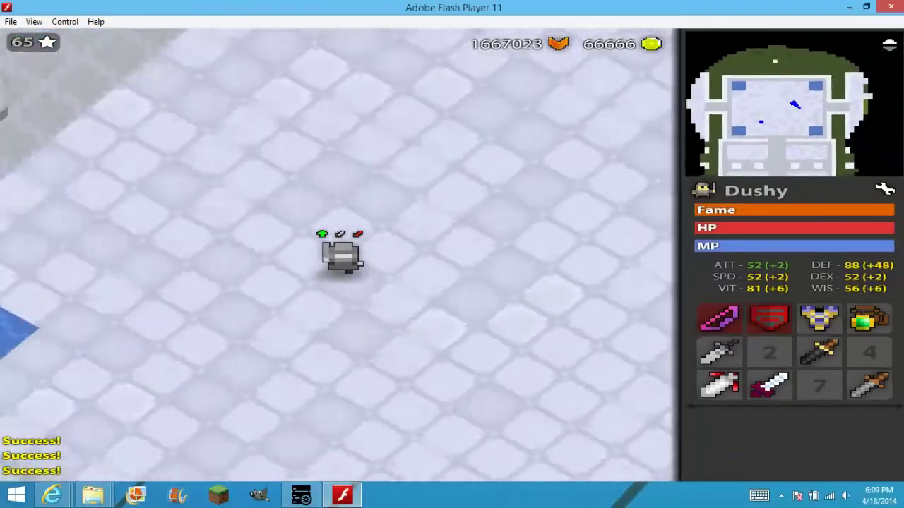
pyautogui.press('q')
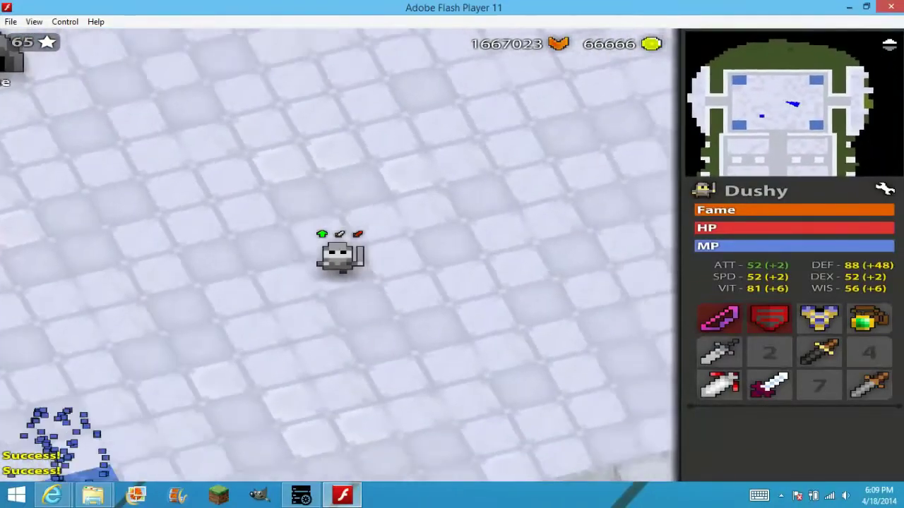
pyautogui.press('q')
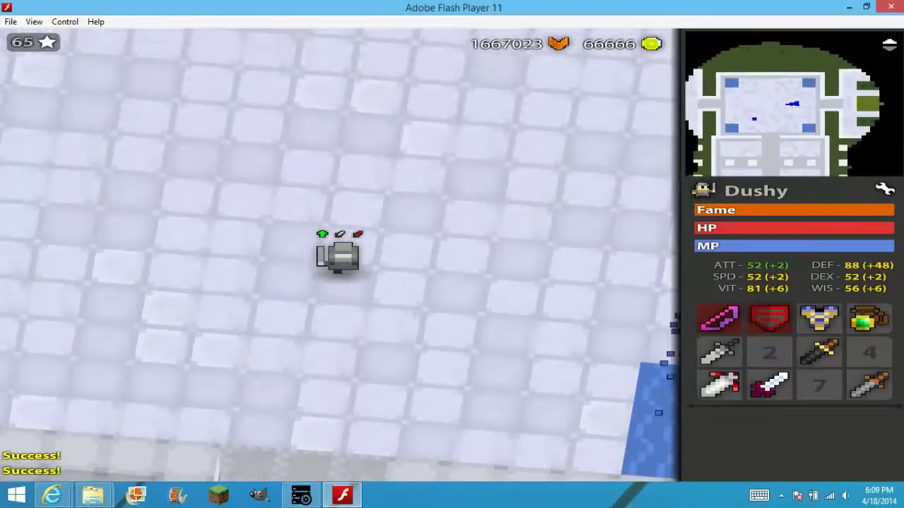
pyautogui.press('q')
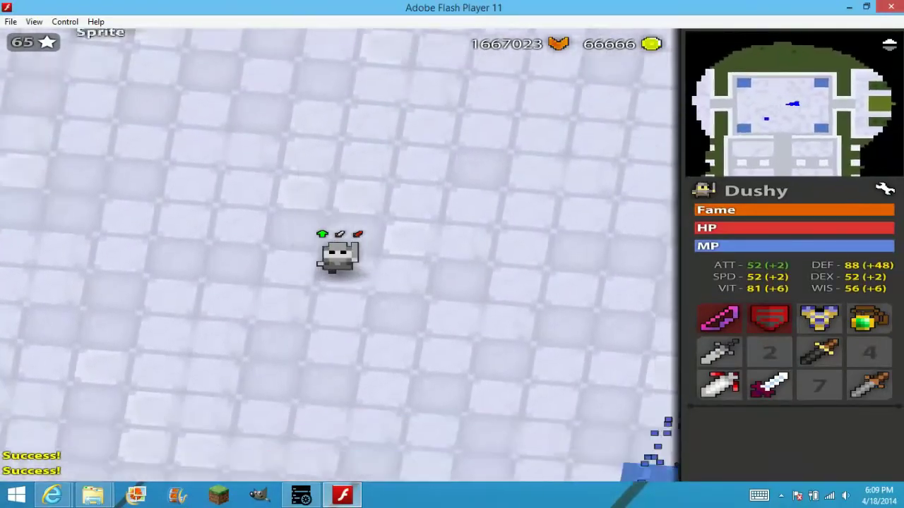
pyautogui.press('q')
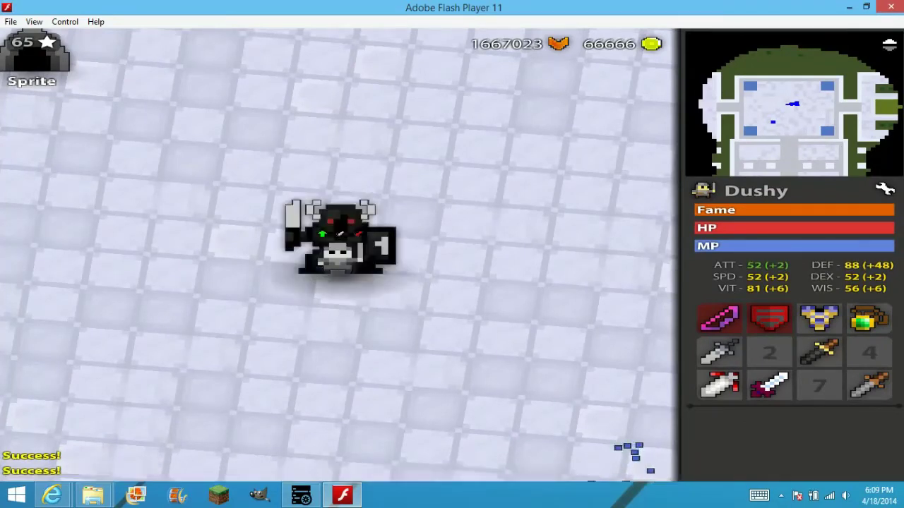
pyautogui.press('s')
pyautogui.press('q')
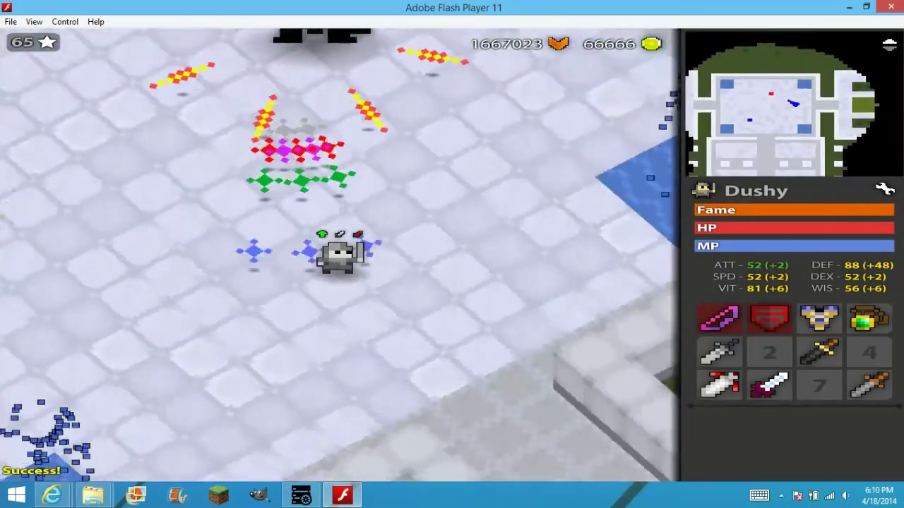
pyautogui.press('w')
pyautogui.press('e')
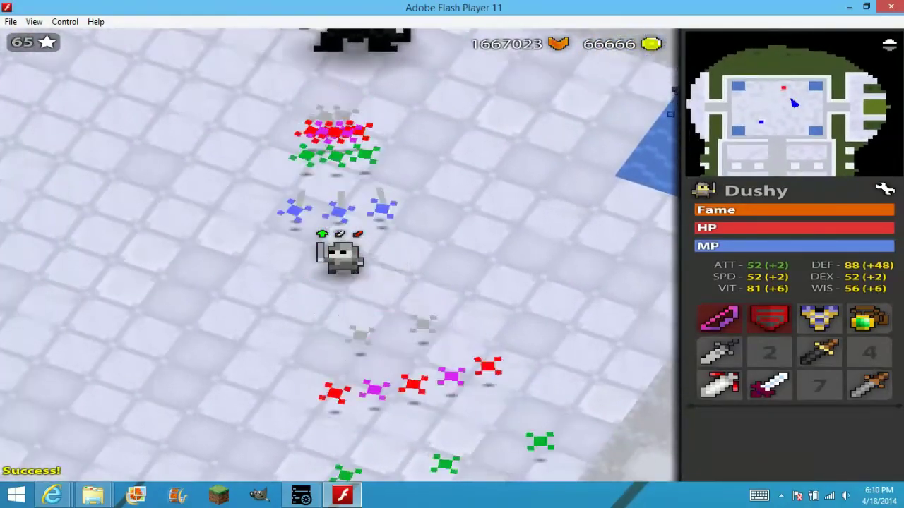
pyautogui.press('w')
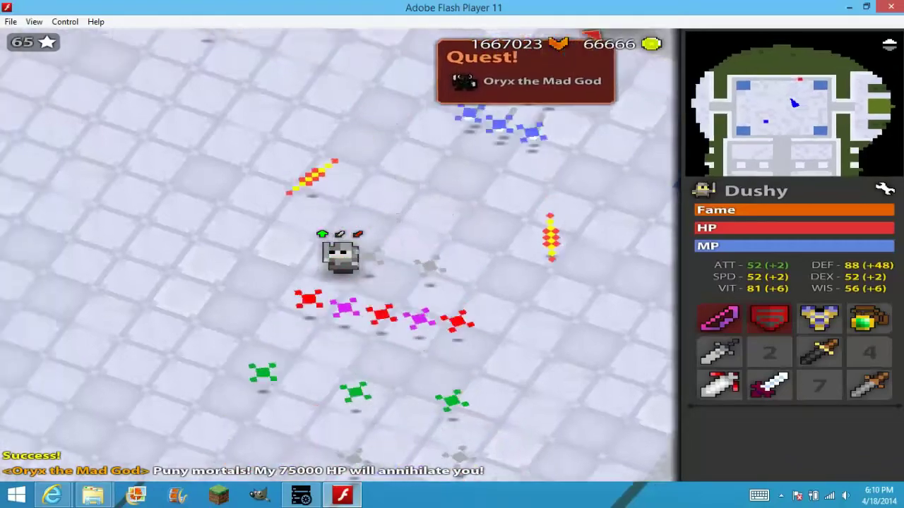
pyautogui.press('e')
pyautogui.press('w')
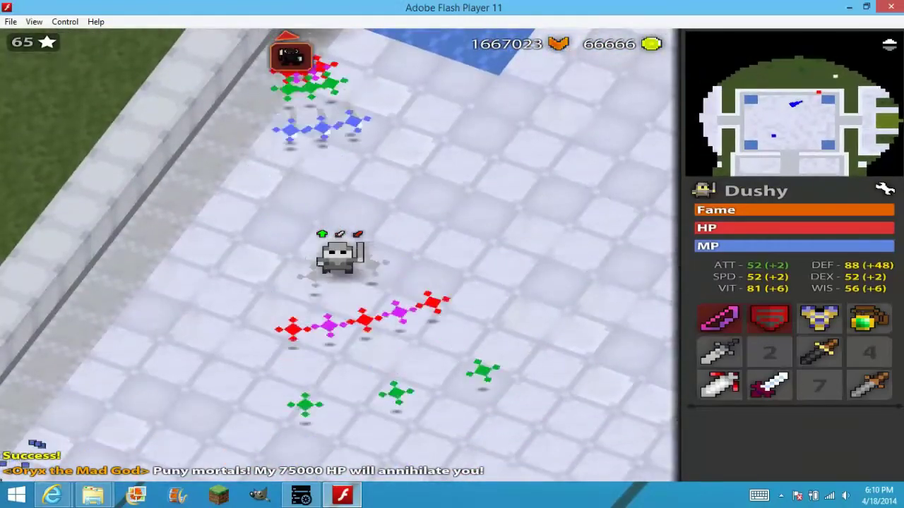
pyautogui.press('w')
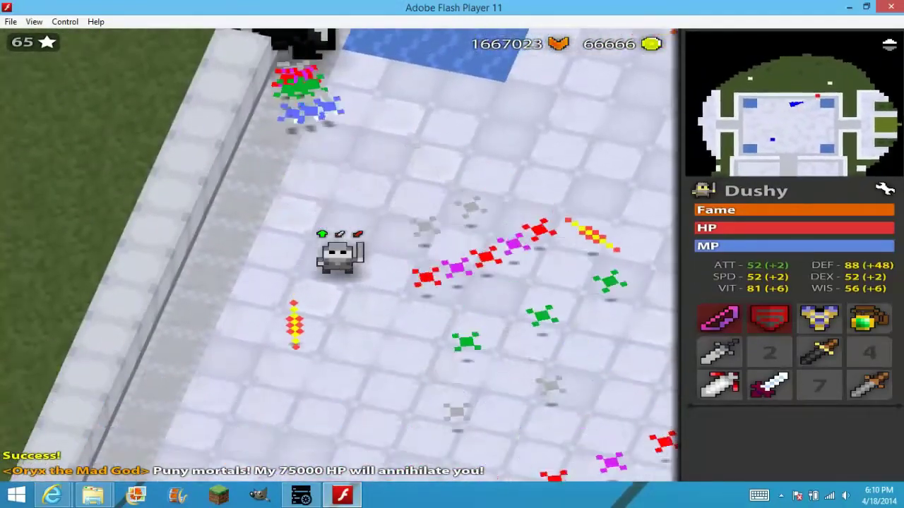
pyautogui.press('w')
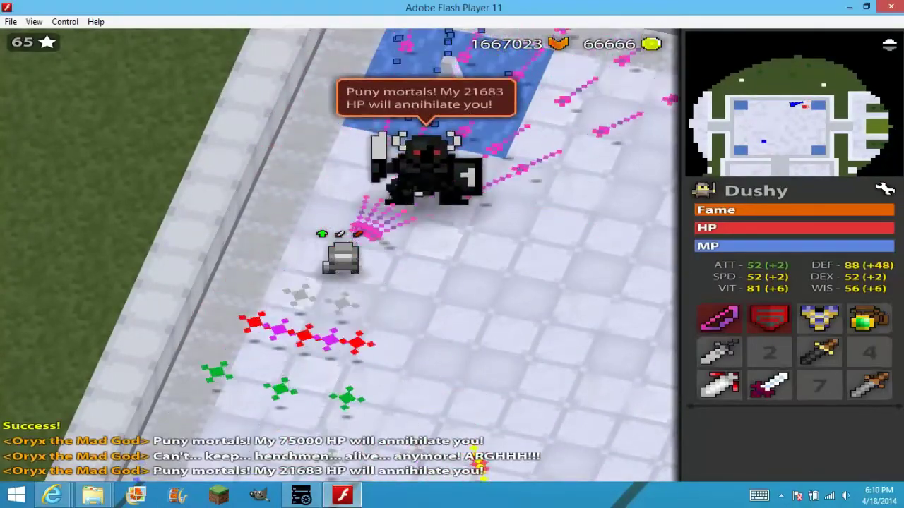
# Back away from Oryx and move the equipped ring into empty inventory slot 4.
pyautogui.press('s')
pyautogui.press('d')
pyautogui.press('s')
pyautogui.press('d')
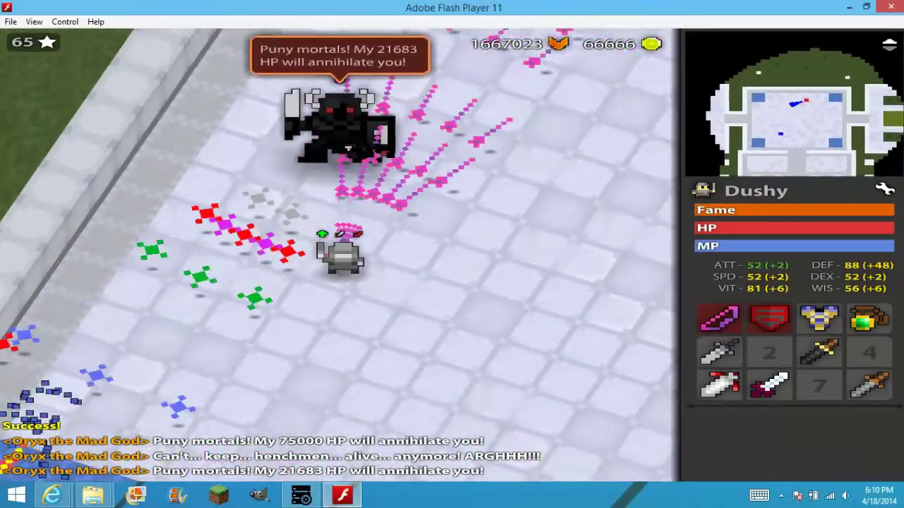
pyautogui.press('s')
pyautogui.press('a')
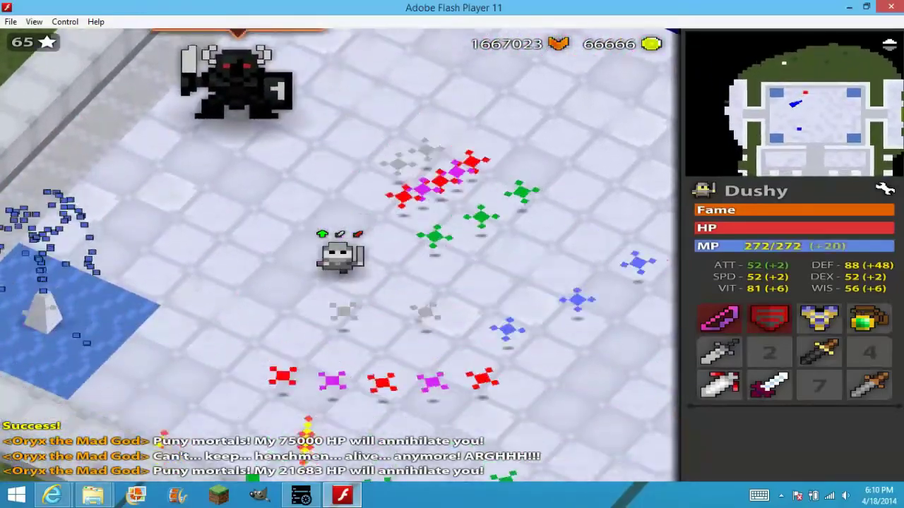
pyautogui.moveTo(873, 319); pyautogui.dragTo(869, 353)
pyautogui.press('q')
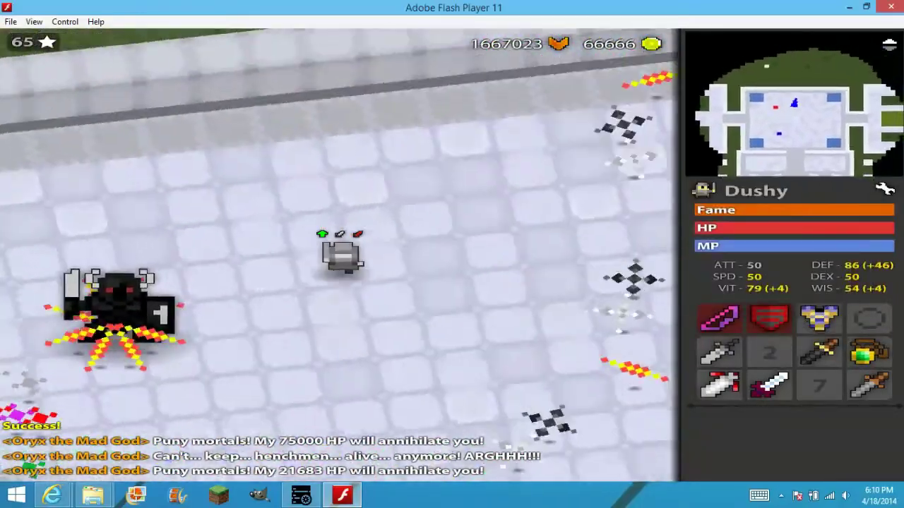
pyautogui.press('q')
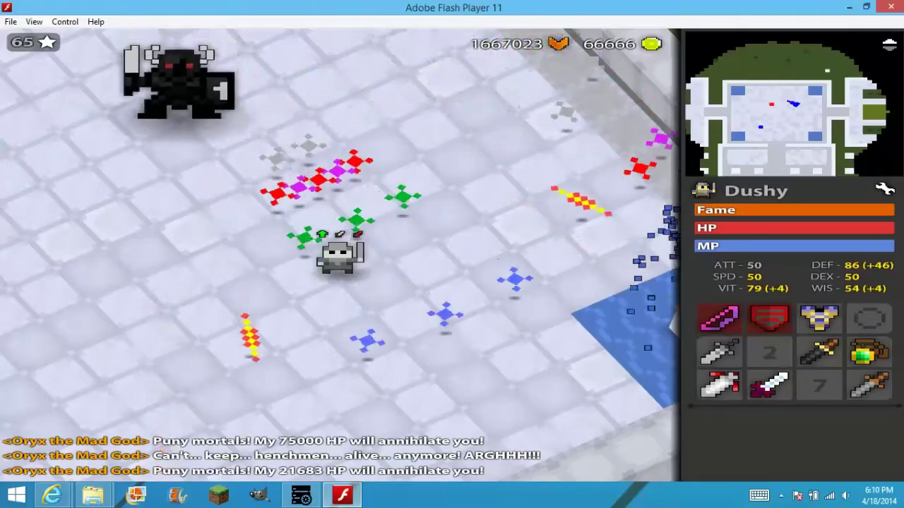